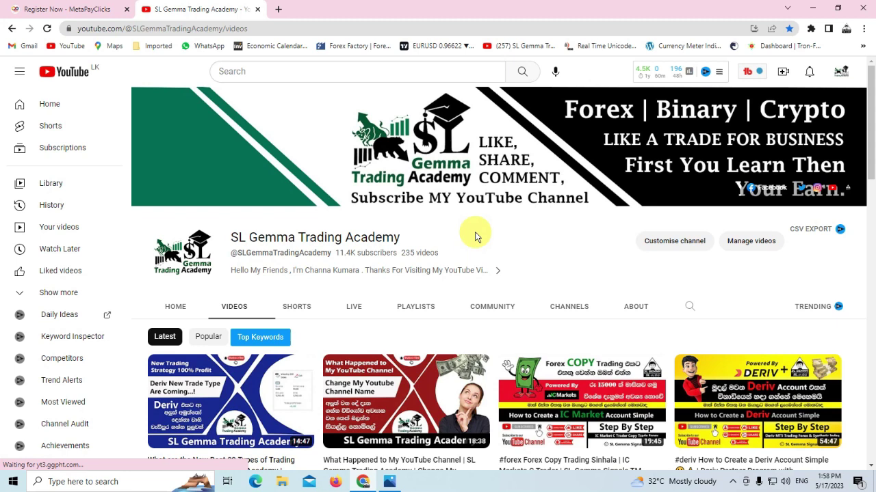
- Switch to the Photos app and look through the MetaPayClicks affiliate revenue emails in images 1.jpeg to 6.jpeg
{"action": "left_click", "coordinate": [390, 482]}
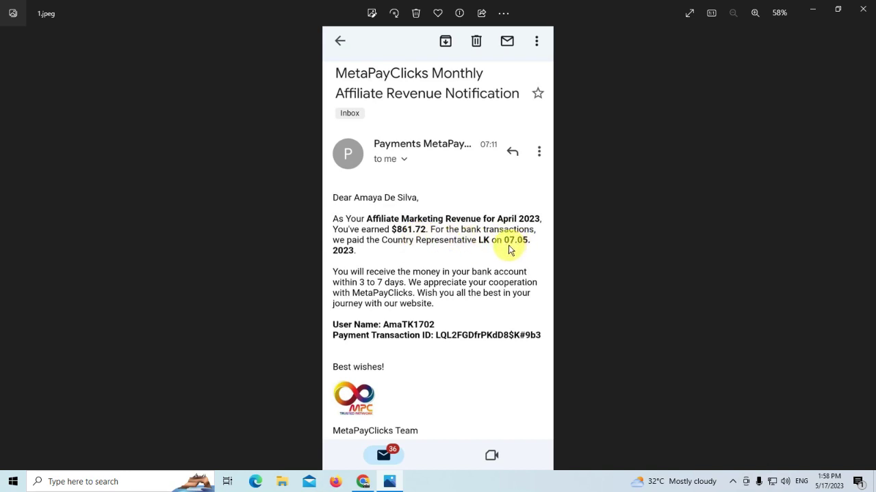
{"action": "left_click", "coordinate": [862, 240]}
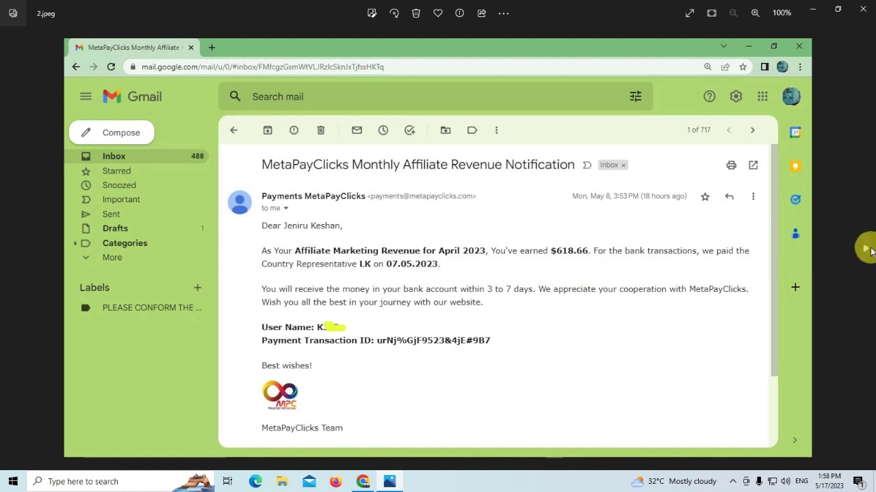
{"action": "left_click", "coordinate": [861, 250]}
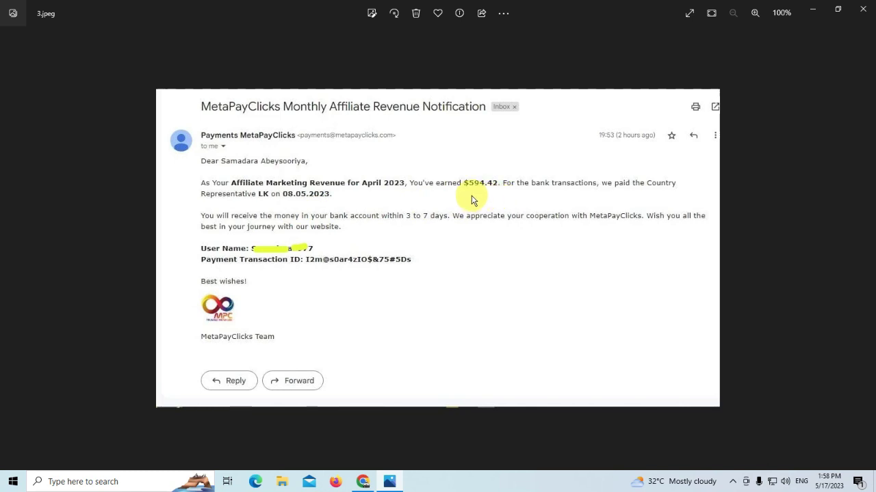
{"action": "left_click", "coordinate": [865, 260]}
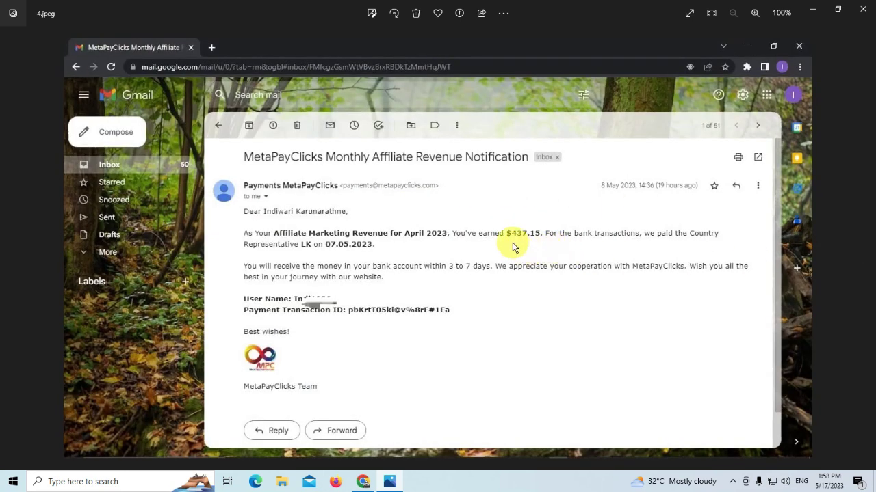
{"action": "left_click", "coordinate": [866, 251]}
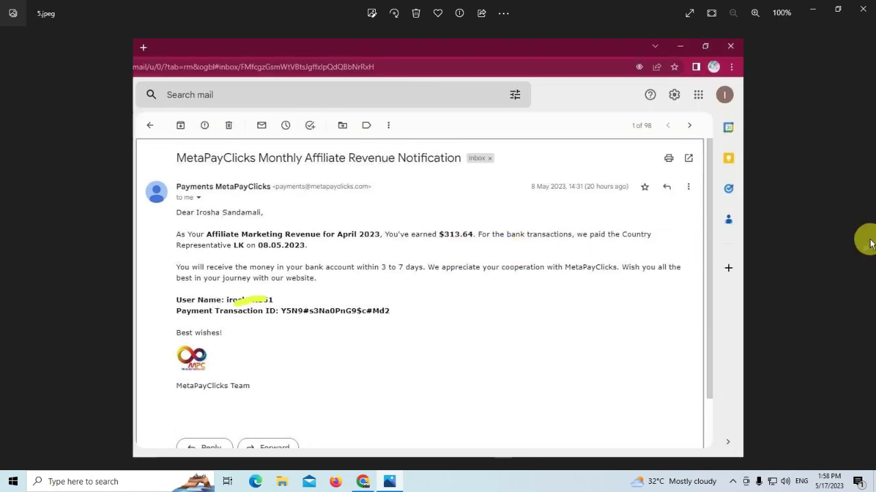
{"action": "left_click", "coordinate": [868, 245]}
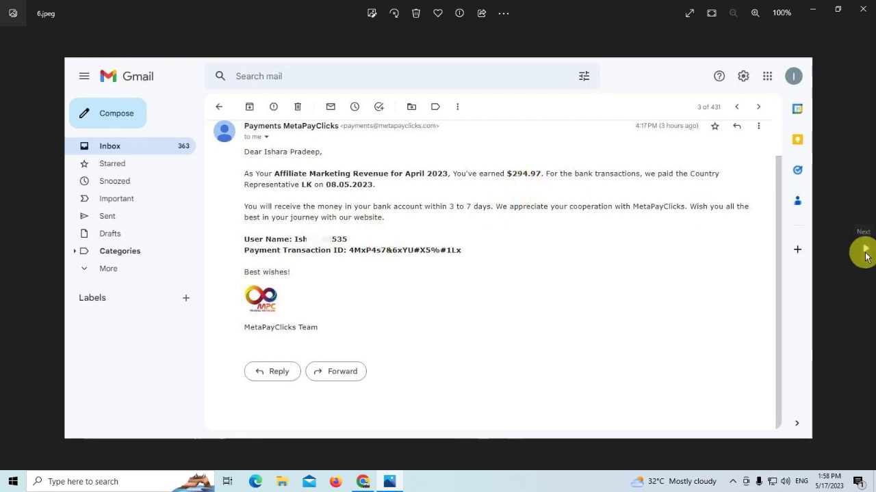
- Look through the bank credit and transaction screenshots in images 7.jpeg to 10.jpeg
{"action": "left_click", "coordinate": [866, 253]}
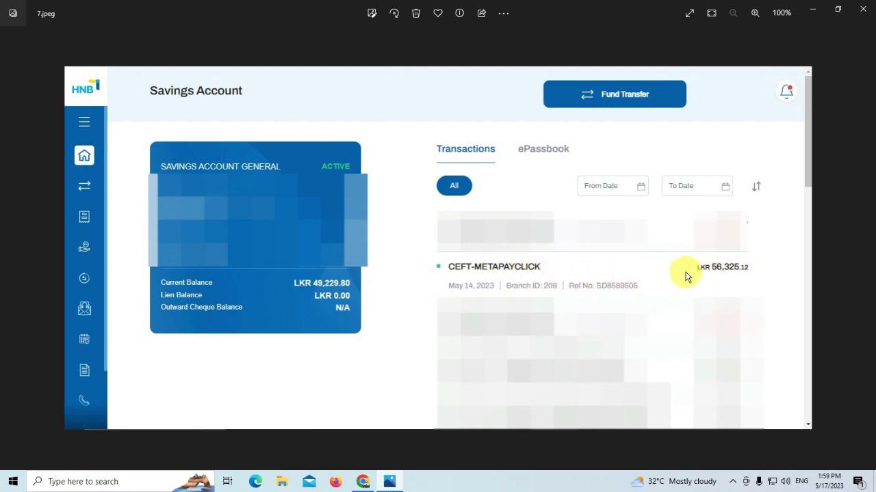
{"action": "left_click", "coordinate": [865, 252]}
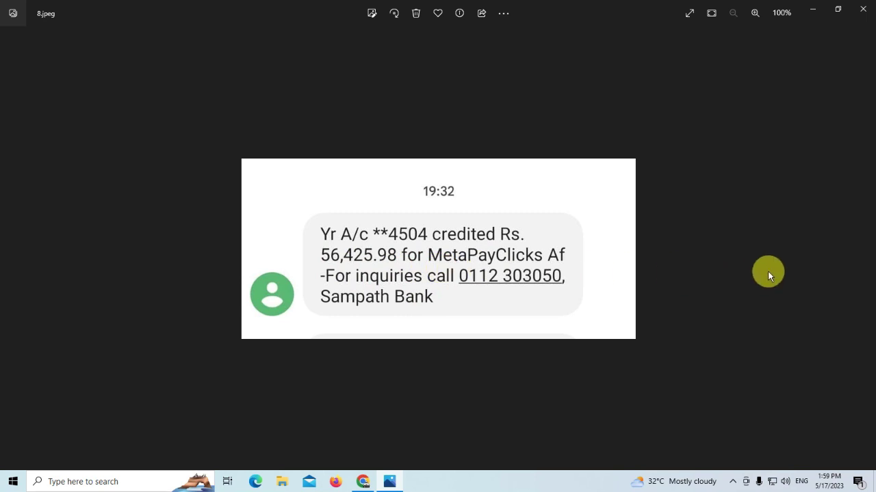
{"action": "left_click", "coordinate": [864, 252]}
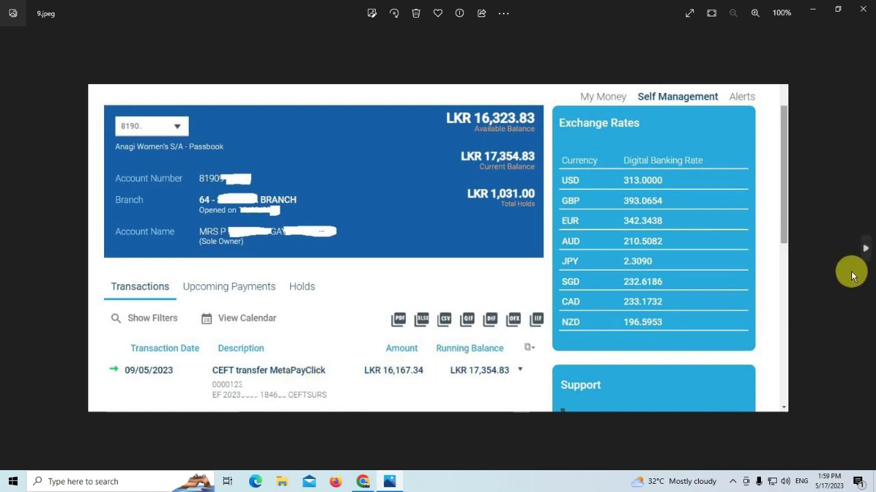
{"action": "left_click", "coordinate": [864, 248]}
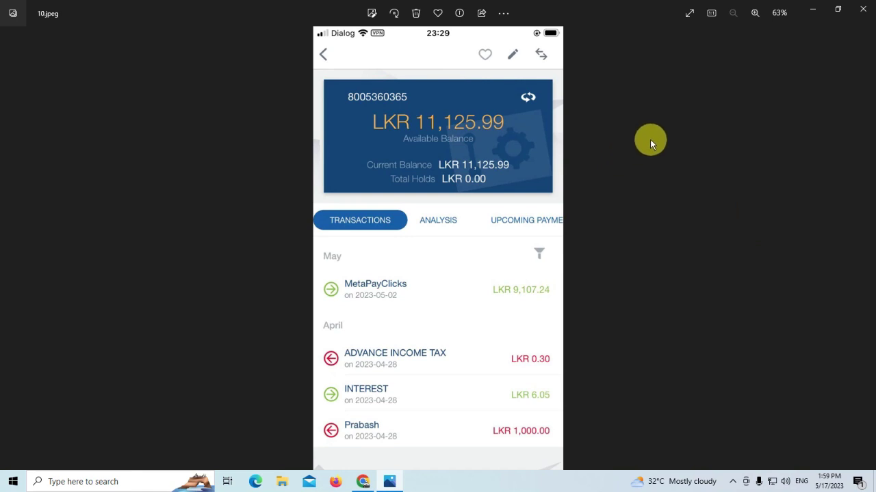
- Switch back to Chrome and bring up the affiliate registration form on the MetaPayClicks site
{"action": "left_click", "coordinate": [363, 482]}
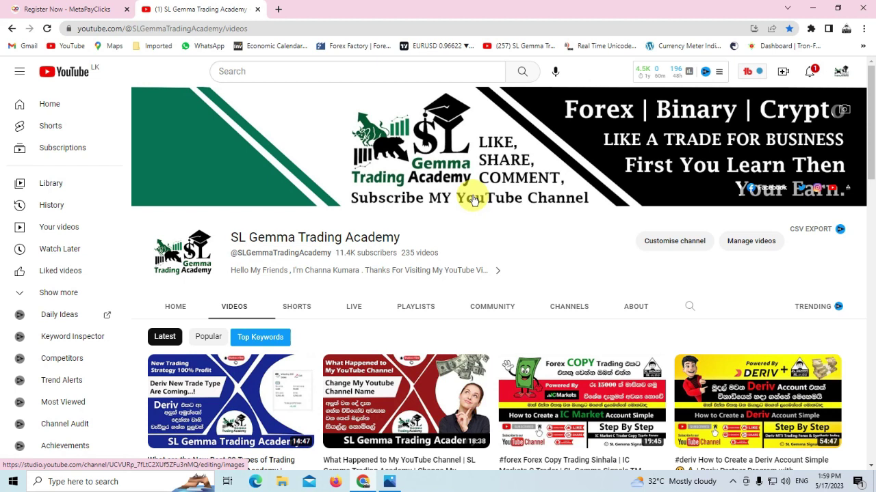
{"action": "left_click", "coordinate": [74, 12]}
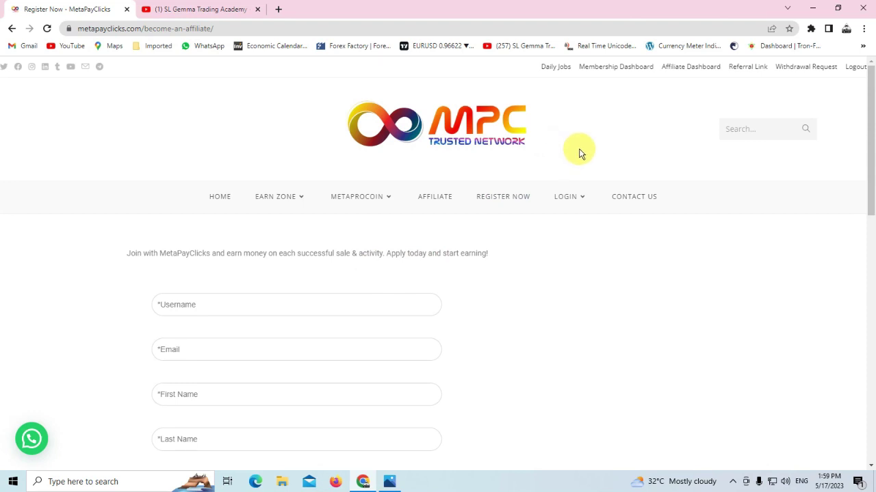
{"action": "mouse_move", "coordinate": [557, 201]}
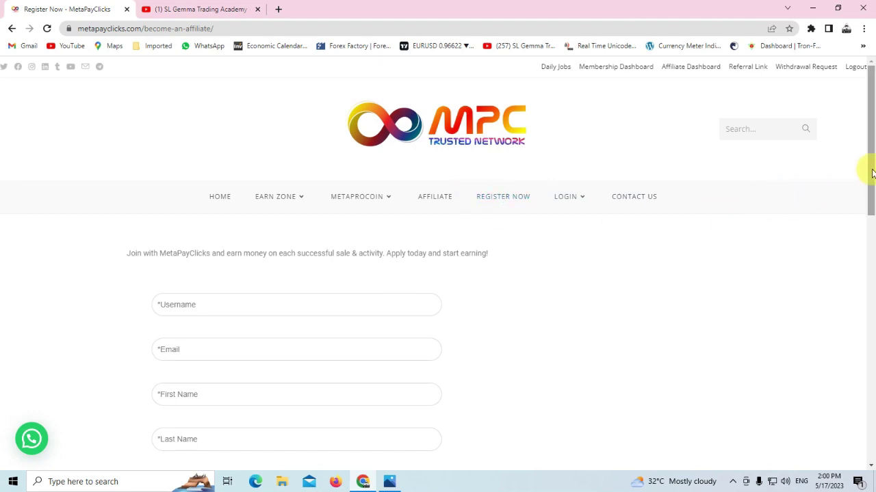
{"action": "left_click_drag", "start_coordinate": [871, 174], "coordinate": [870, 183]}
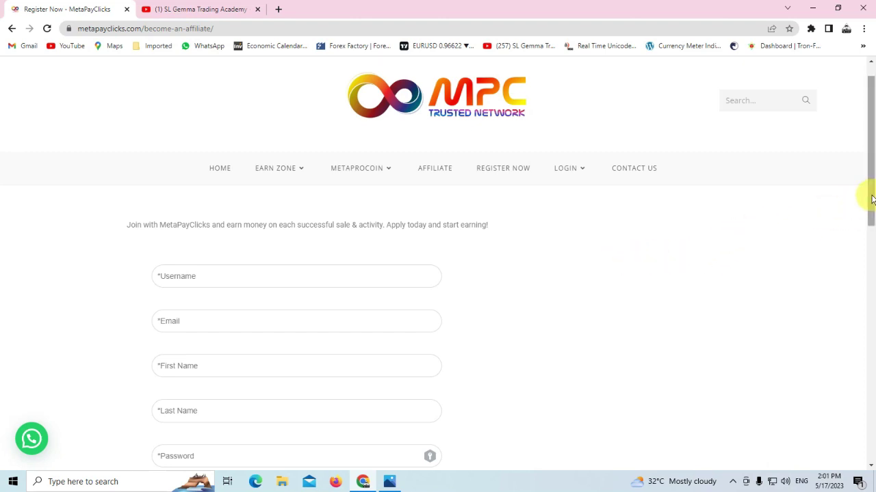
{"action": "left_click_drag", "start_coordinate": [872, 199], "coordinate": [867, 223]}
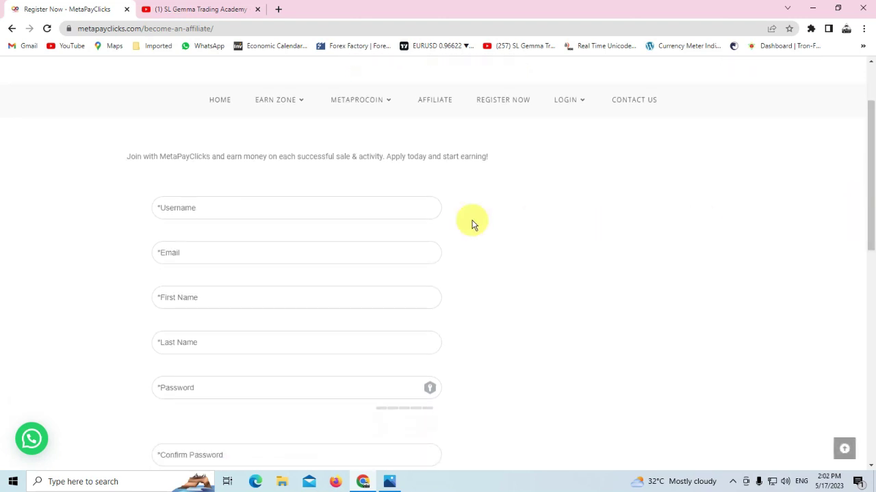
- Examine the Username, Email, First Name and Last Name fields of the registration form
{"action": "left_click", "coordinate": [221, 211]}
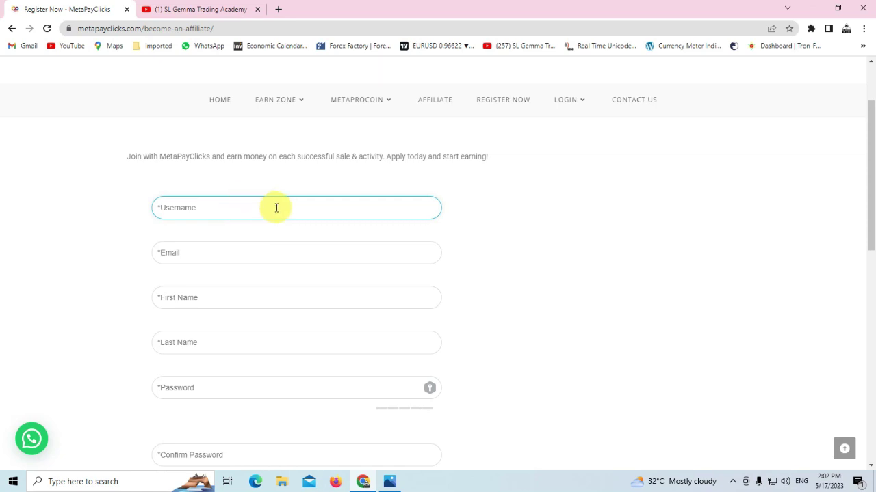
{"action": "left_click", "coordinate": [511, 235]}
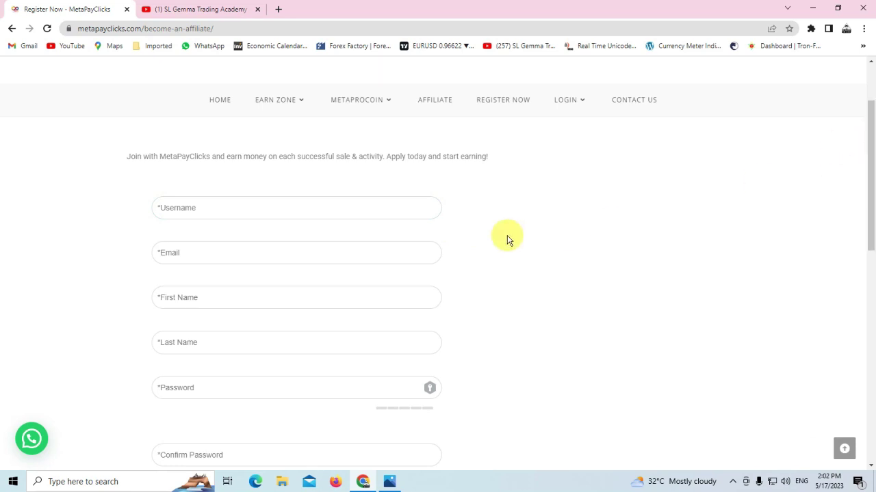
{"action": "left_click", "coordinate": [306, 212]}
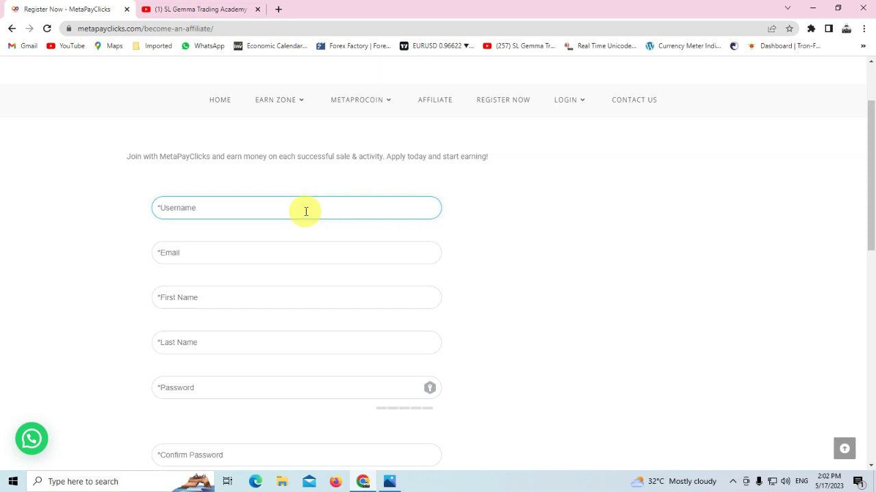
{"action": "left_click", "coordinate": [197, 257]}
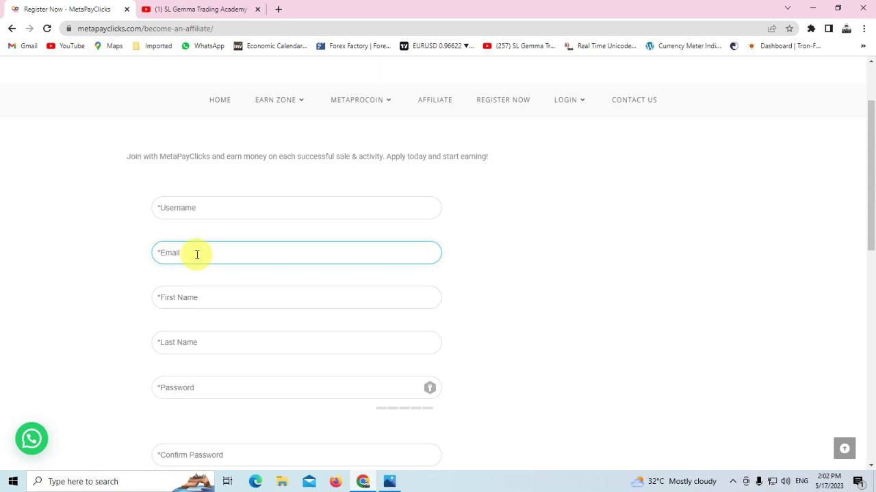
{"action": "left_click", "coordinate": [514, 291]}
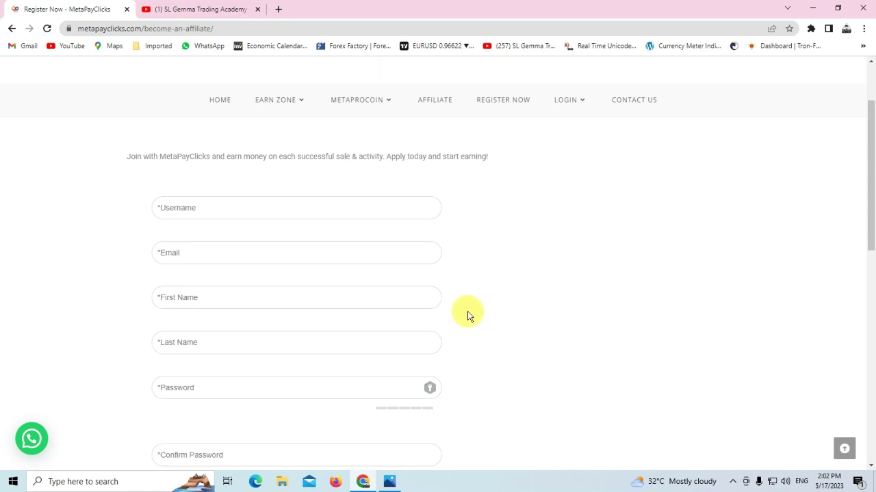
{"action": "left_click", "coordinate": [230, 298]}
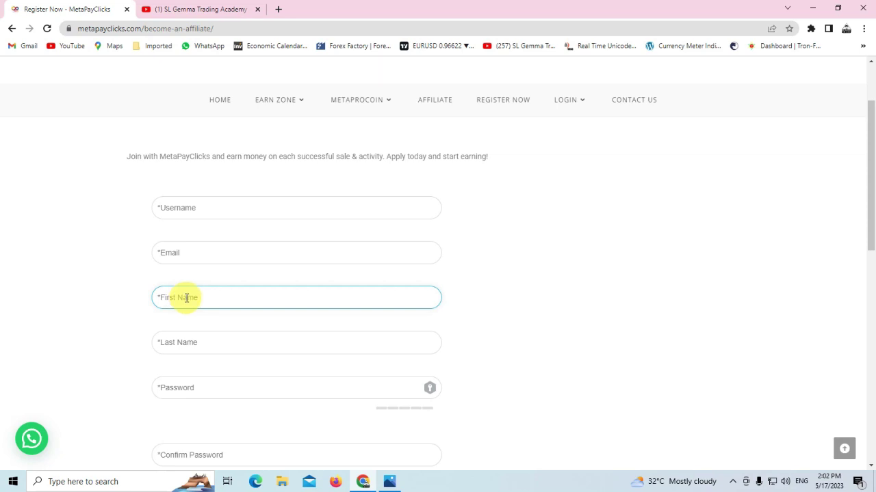
{"action": "left_click", "coordinate": [311, 349]}
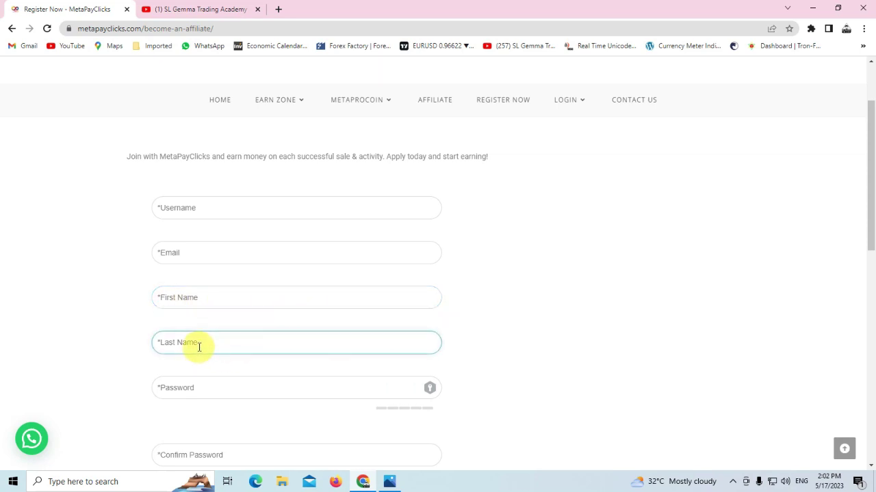
- Examine the Password and Confirm Password fields of the registration form
{"action": "scroll", "coordinate": [868, 254], "scroll_direction": "down", "scroll_amount": 2}
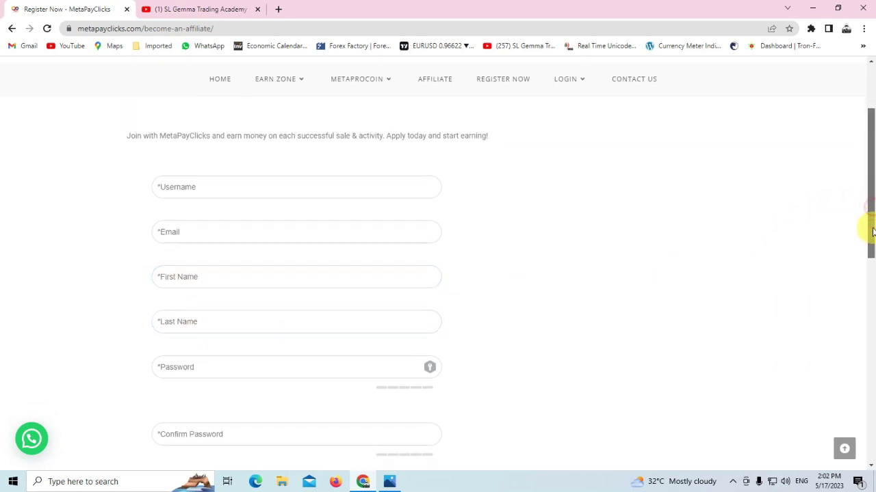
{"action": "left_click", "coordinate": [200, 256]}
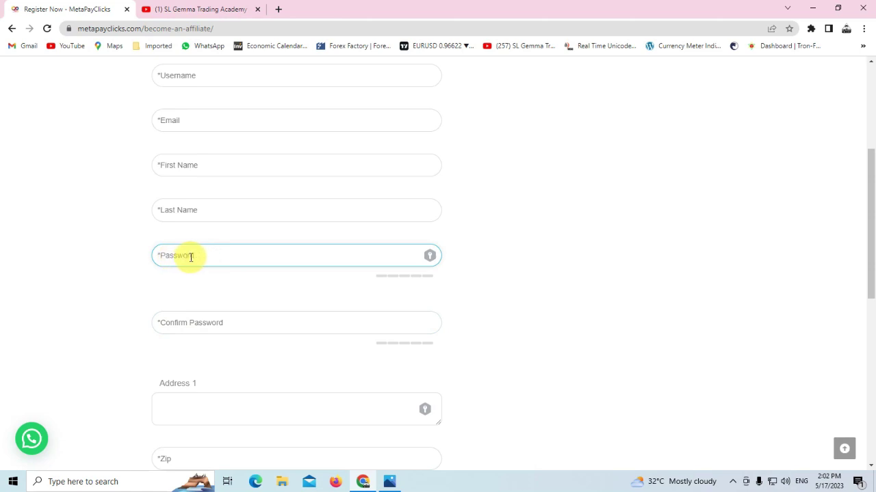
{"action": "left_click", "coordinate": [274, 326]}
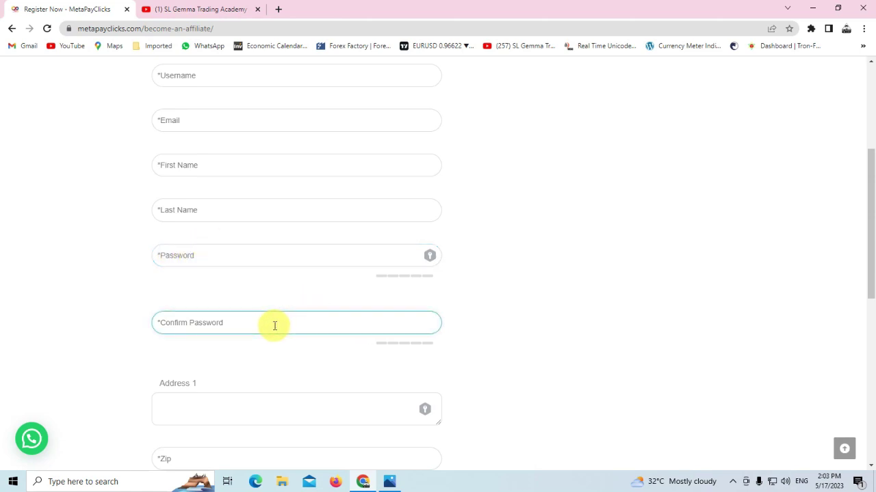
{"action": "left_click", "coordinate": [545, 312]}
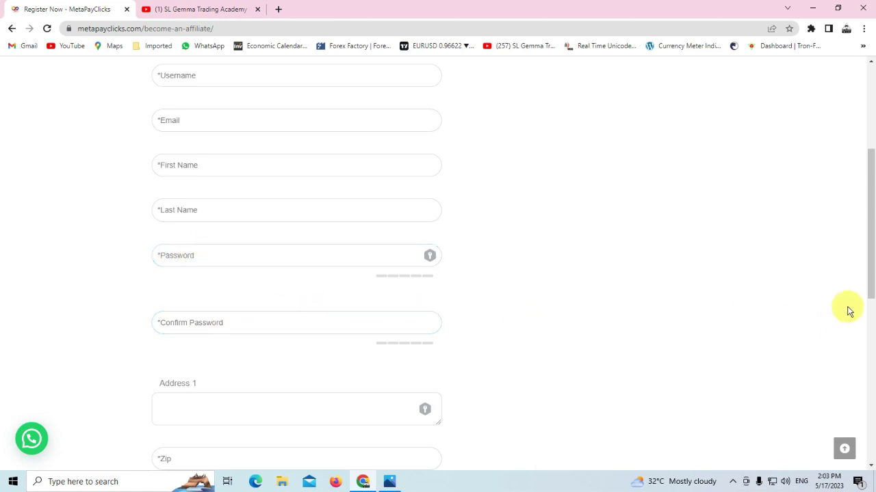
{"action": "left_click_drag", "start_coordinate": [870, 260], "coordinate": [869, 294]}
{"action": "left_click", "coordinate": [205, 153]}
{"action": "left_click", "coordinate": [221, 225]}
- Examine the Address 1, Zip, City and State fields and the rest of the form through to the Register option
{"action": "left_click", "coordinate": [225, 303]}
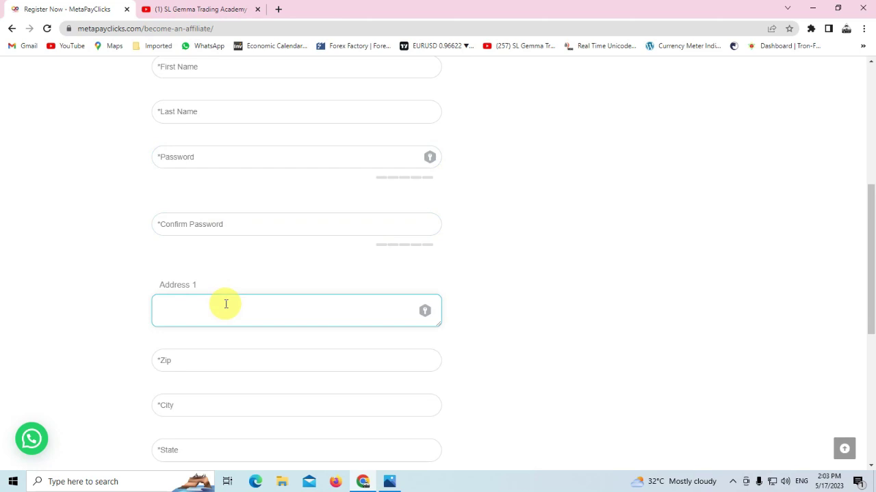
{"action": "left_click", "coordinate": [832, 302]}
{"action": "left_click_drag", "start_coordinate": [868, 290], "coordinate": [844, 317]}
{"action": "left_click", "coordinate": [221, 250]}
{"action": "left_click", "coordinate": [213, 296]}
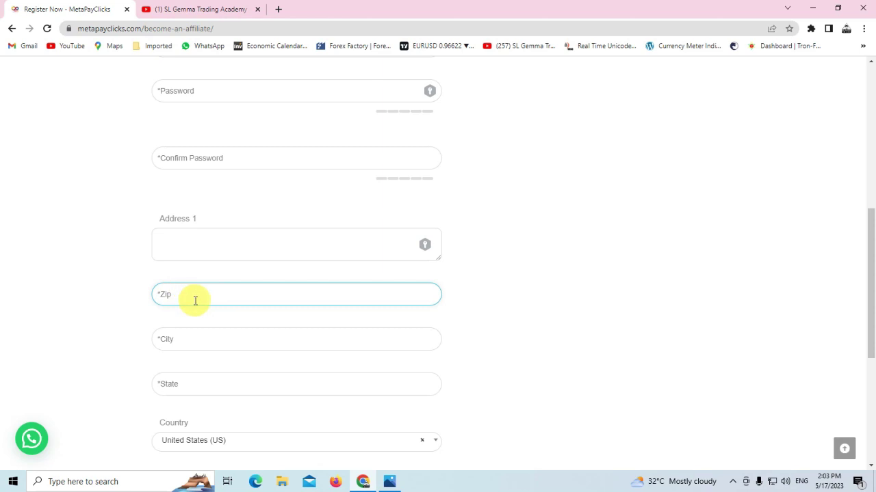
{"action": "left_click", "coordinate": [229, 337]}
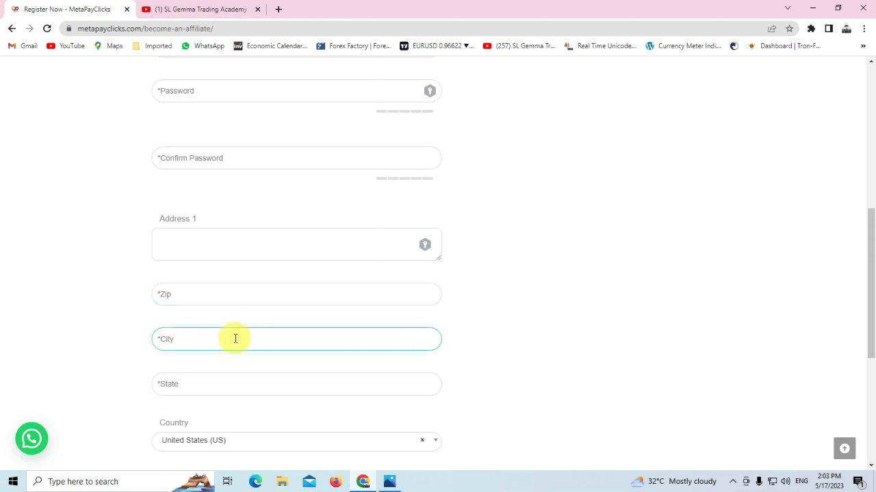
{"action": "left_click", "coordinate": [240, 390]}
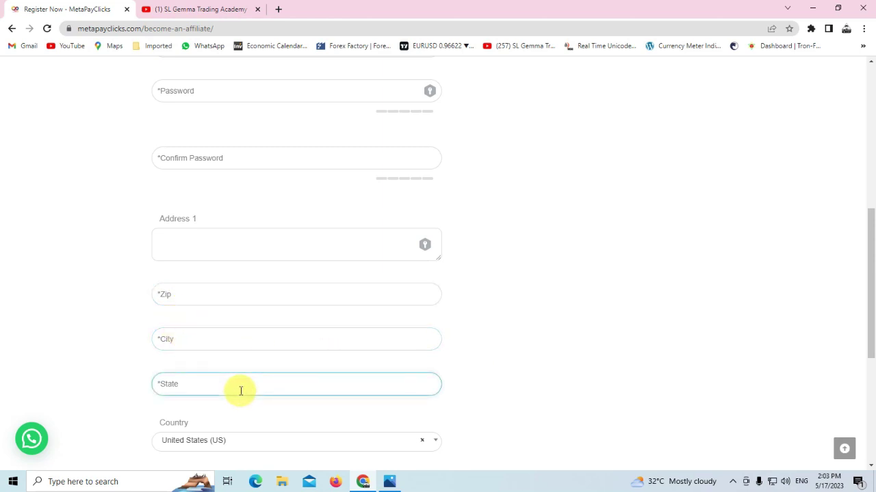
{"action": "left_click_drag", "start_coordinate": [869, 322], "coordinate": [854, 346]}
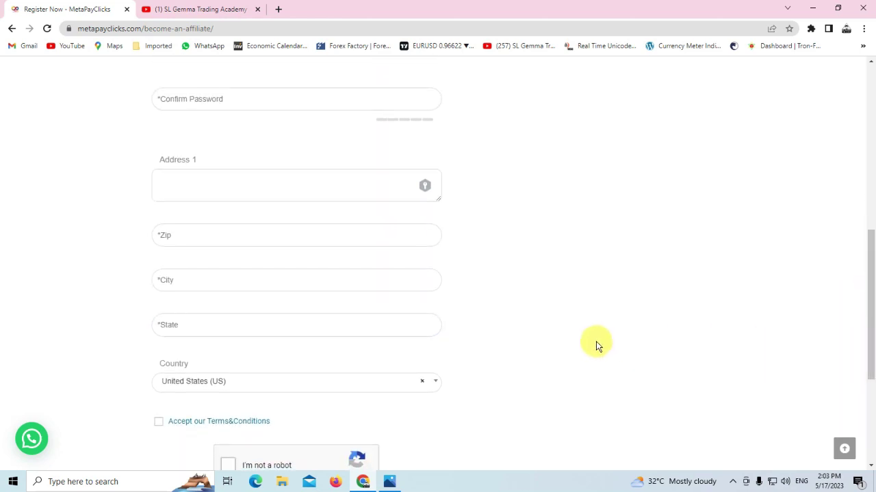
{"action": "left_click", "coordinate": [198, 326]}
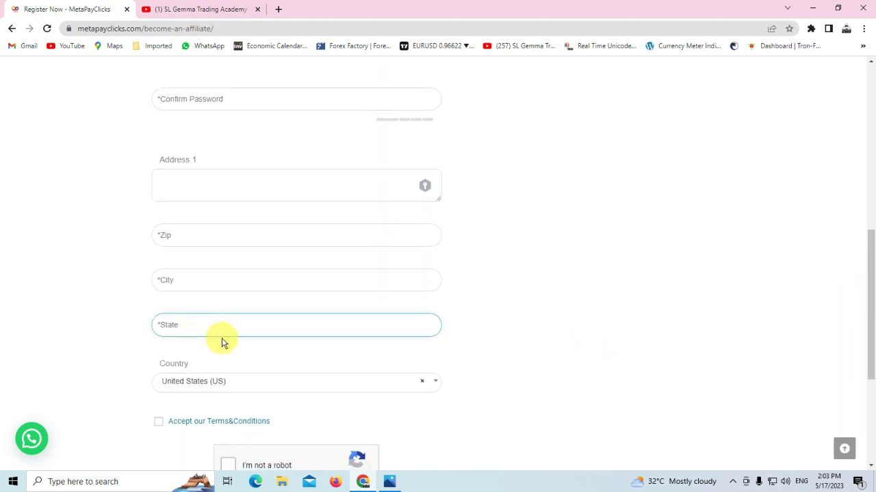
{"action": "scroll", "coordinate": [288, 350], "scroll_direction": "down", "scroll_amount": 4}
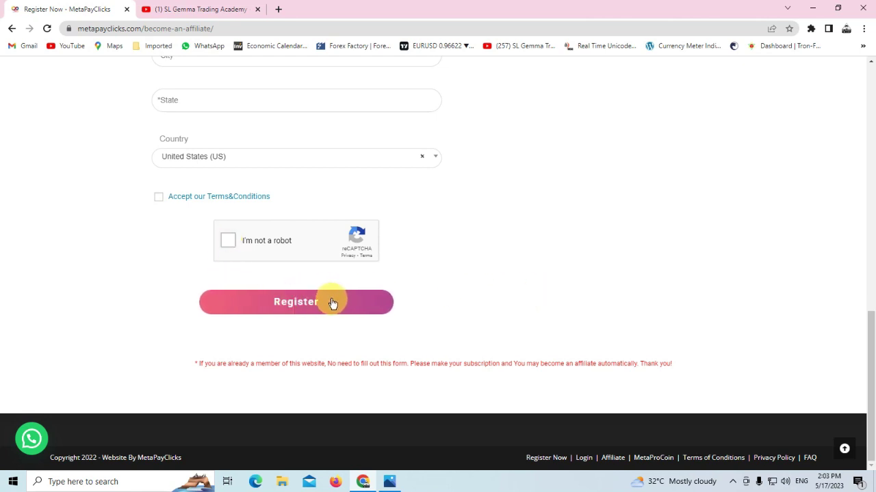
- Open a new browser tab, switch to the other Google account and open its Gmail inbox
{"action": "left_click", "coordinate": [276, 9]}
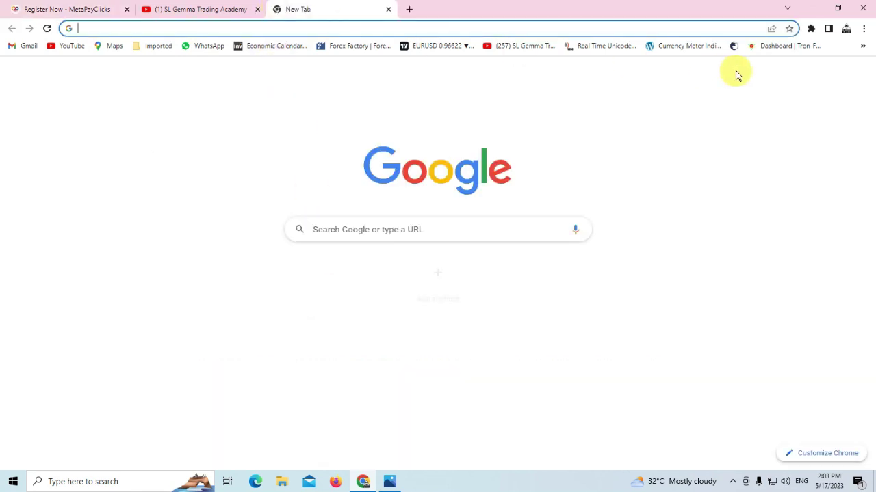
{"action": "left_click", "coordinate": [856, 73]}
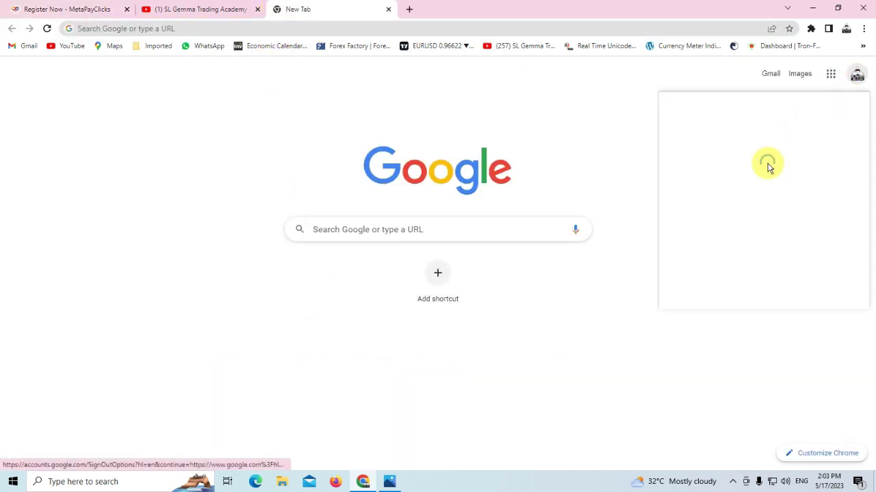
{"action": "left_click", "coordinate": [735, 193]}
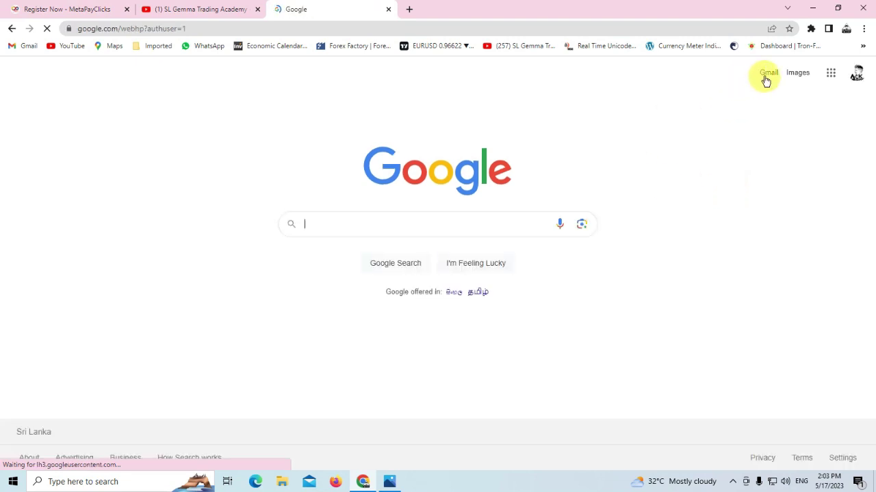
{"action": "left_click", "coordinate": [767, 75]}
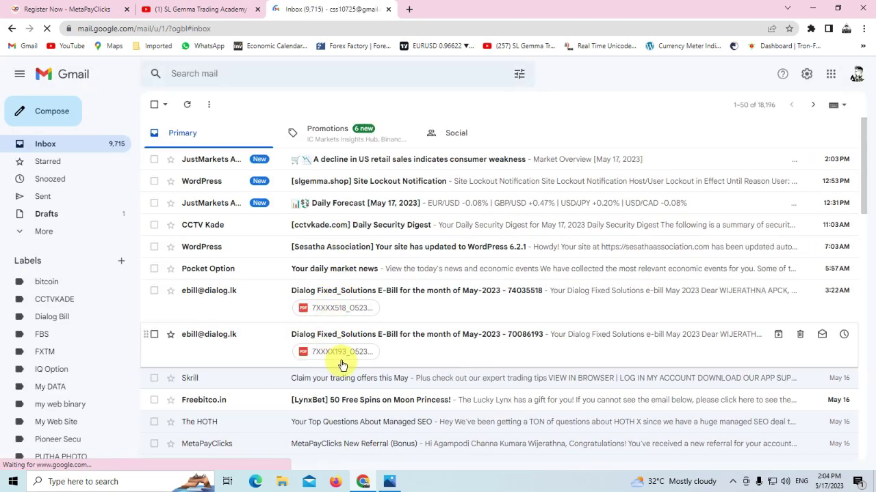
- Find the "MetaPayClicks: Welcome to MetaPayClicks" email in the inbox and read it along with the Email Verification message
{"action": "scroll", "coordinate": [342, 366], "scroll_direction": "down", "scroll_amount": 4}
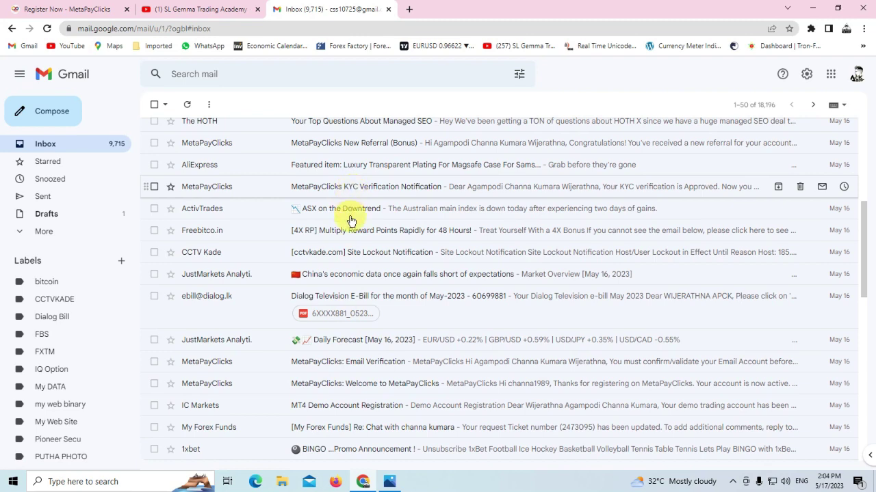
{"action": "left_click", "coordinate": [358, 385]}
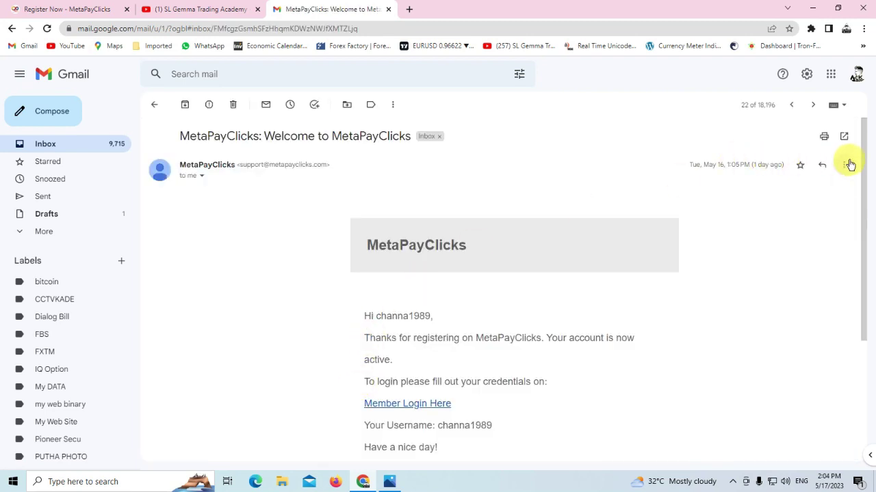
{"action": "scroll", "coordinate": [855, 171], "scroll_direction": "down", "scroll_amount": 1}
{"action": "scroll", "coordinate": [855, 202], "scroll_direction": "down", "scroll_amount": 1}
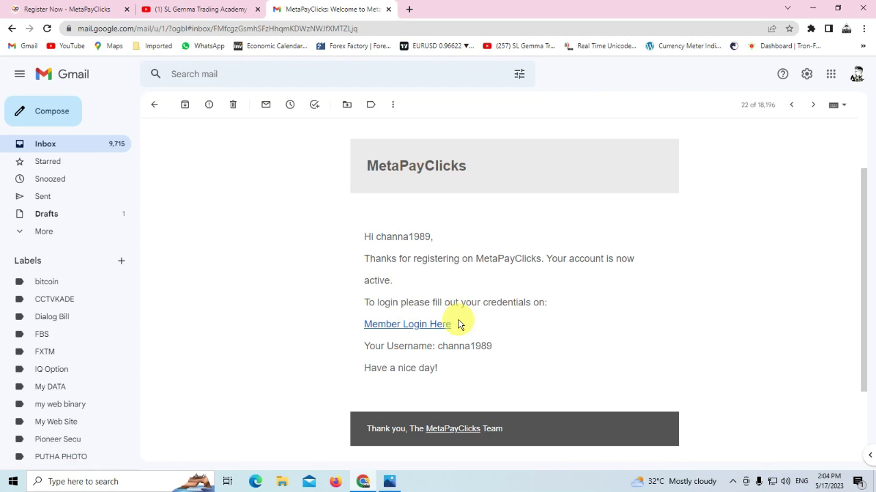
{"action": "left_click", "coordinate": [792, 105]}
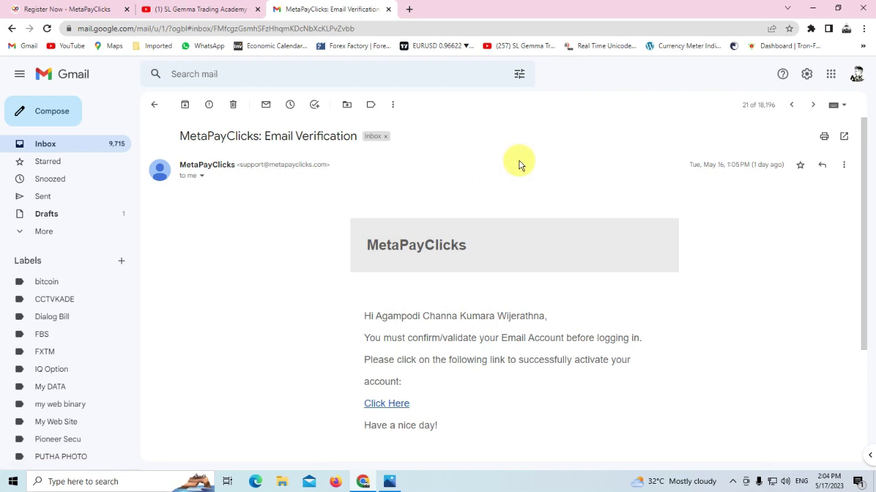
- Go back to the welcome email, follow its "Member Login Here" link and dismiss the promotion popup
{"action": "left_click", "coordinate": [812, 104]}
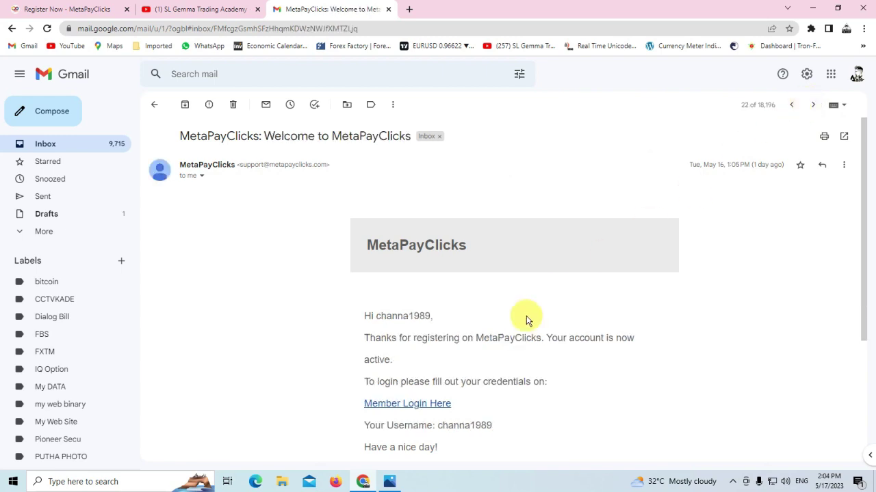
{"action": "left_click", "coordinate": [416, 404]}
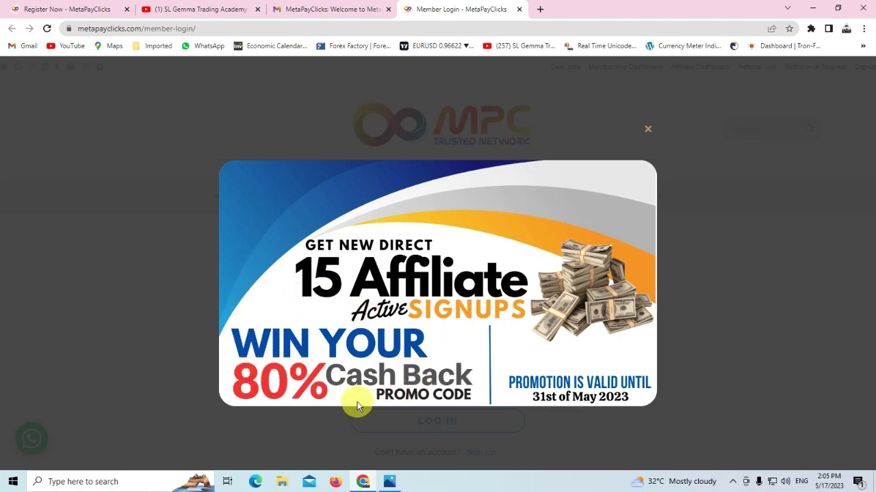
{"action": "left_click", "coordinate": [648, 130]}
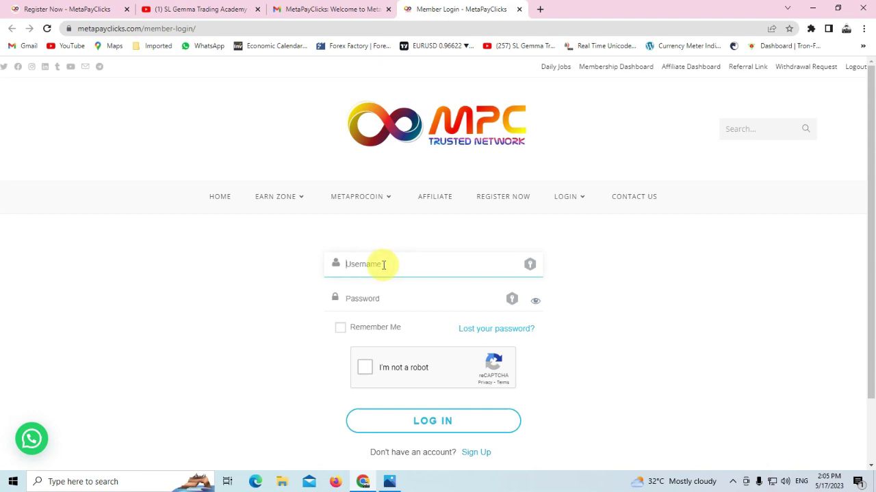
- Log in to MetaPayClicks with the account username and password, completing the reCAPTCHA check and declining to save the password
{"action": "type", "text": "channa198968"}
{"action": "left_click", "coordinate": [363, 302]}
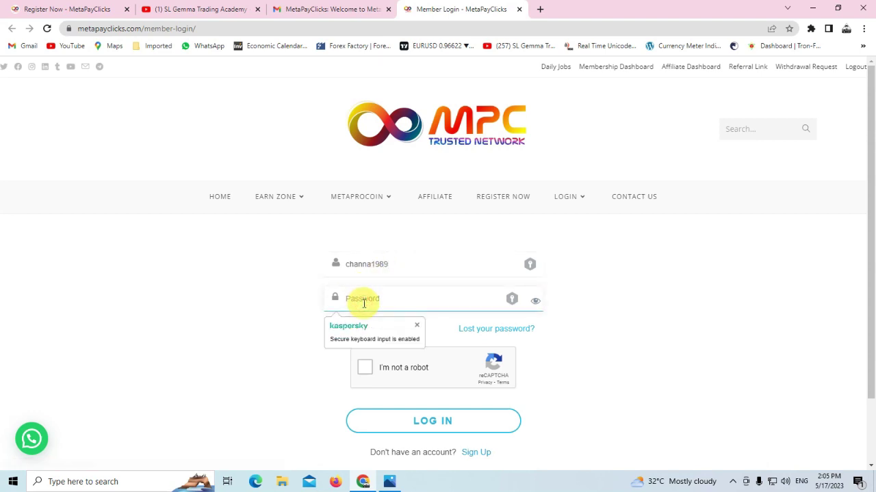
{"action": "type", "text": "******"}
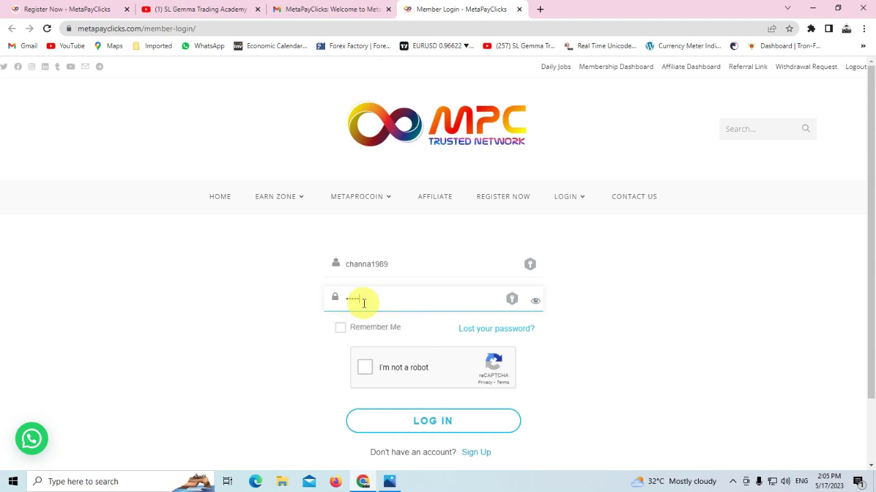
{"action": "type", "text": "*********"}
{"action": "left_click", "coordinate": [363, 370]}
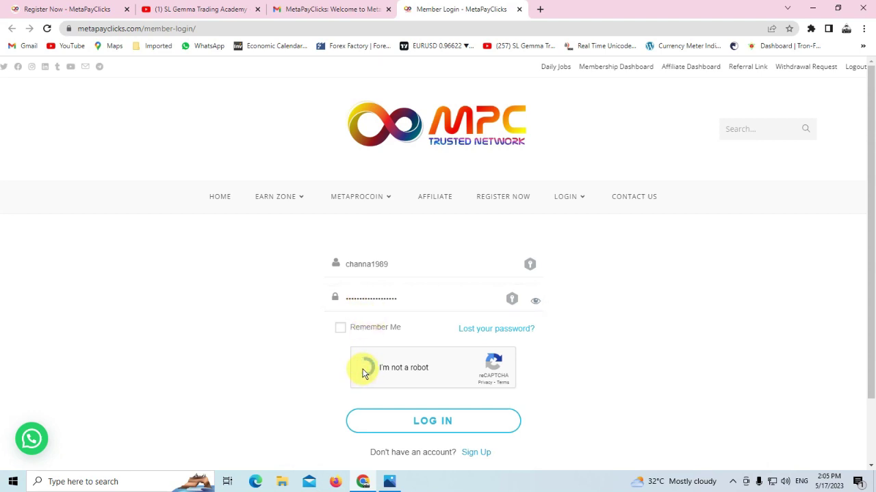
{"action": "left_click", "coordinate": [420, 420]}
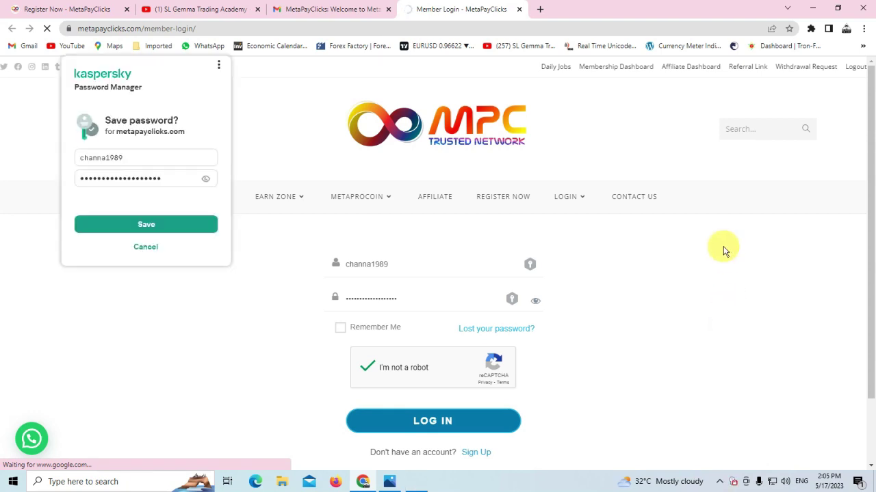
{"action": "left_click", "coordinate": [150, 248]}
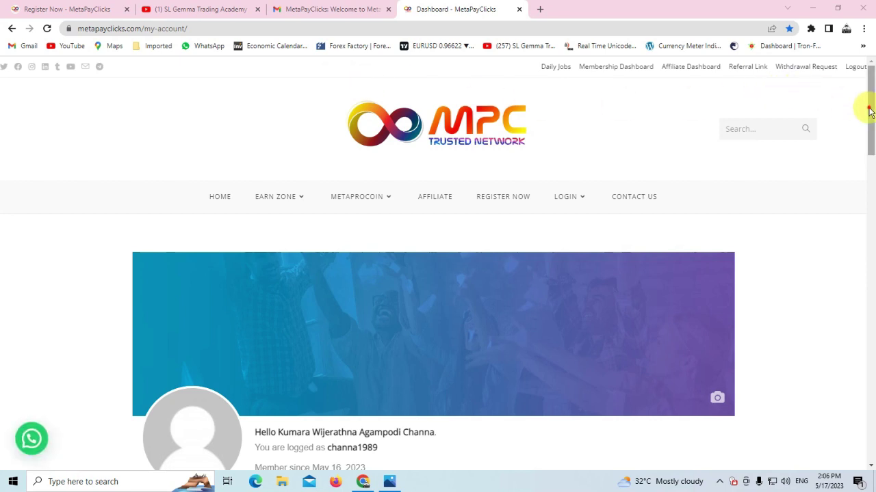
- Find the KYC Verification section of the account dashboard, open its verification link and look over the resulting page
{"action": "left_click_drag", "start_coordinate": [870, 108], "coordinate": [840, 237]}
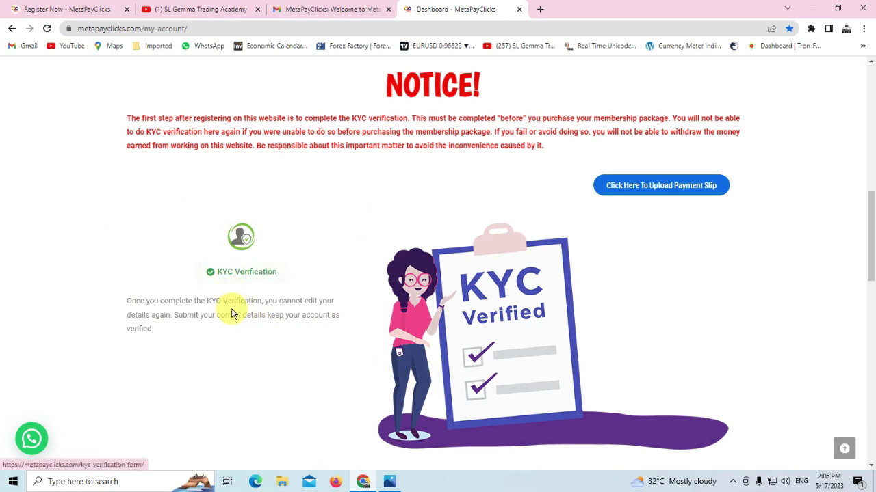
{"action": "left_click", "coordinate": [248, 275]}
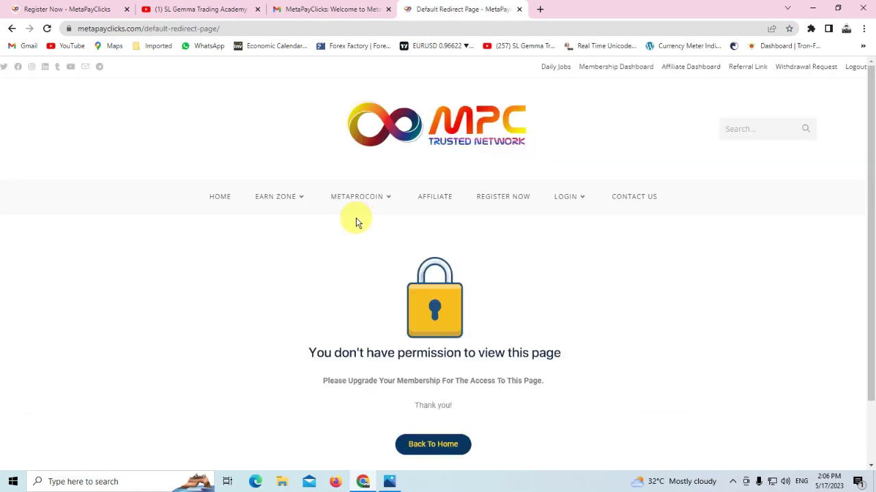
{"action": "scroll", "coordinate": [356, 221], "scroll_direction": "down", "scroll_amount": 2}
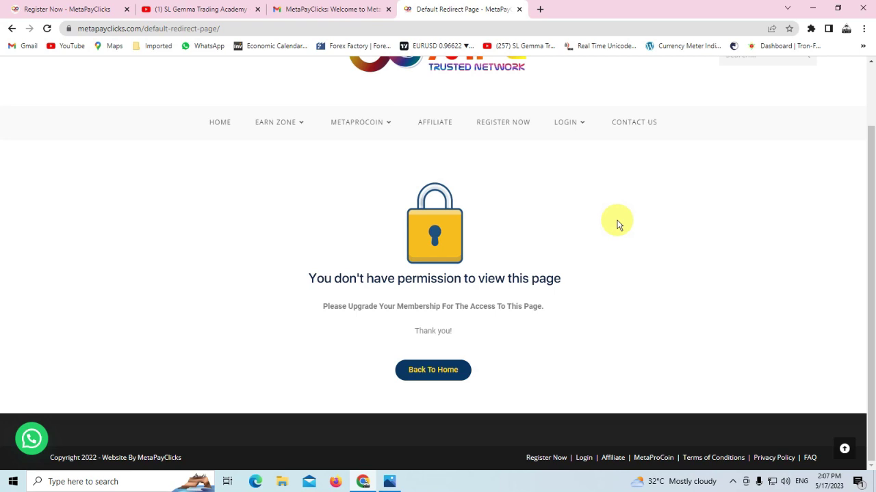
{"action": "scroll", "coordinate": [618, 225], "scroll_direction": "up", "scroll_amount": 2}
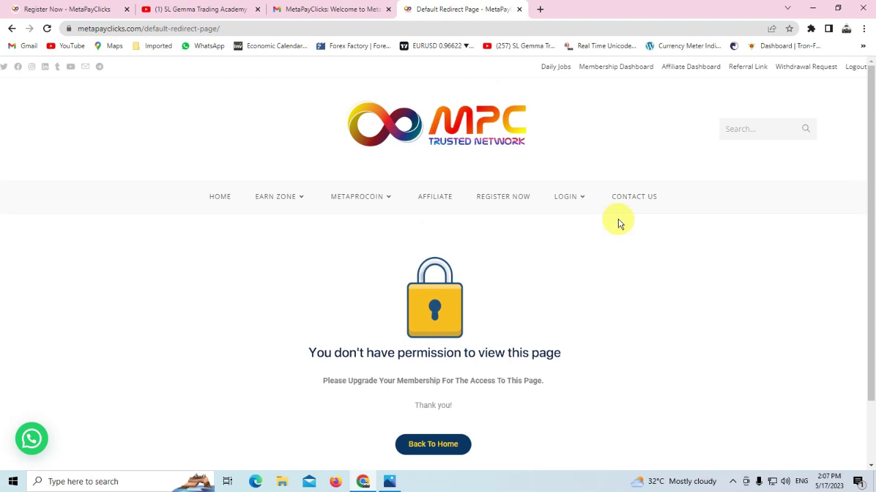
- Return to the Membership Dashboard and open the account's Subscriptions section
{"action": "mouse_move", "coordinate": [350, 201]}
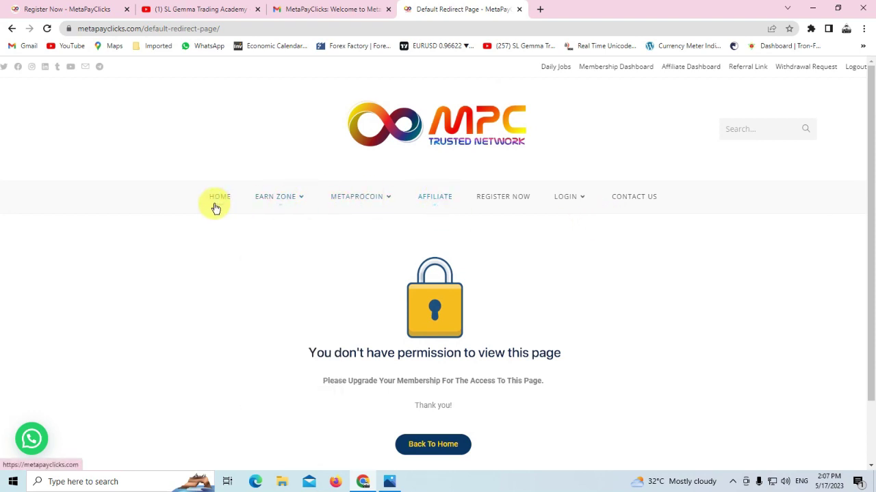
{"action": "left_click", "coordinate": [603, 69]}
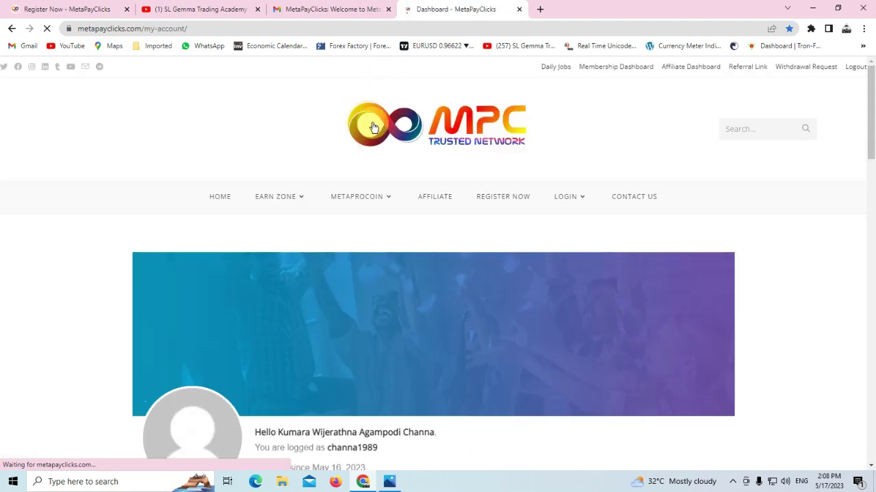
{"action": "scroll", "coordinate": [373, 197], "scroll_direction": "down", "scroll_amount": 3}
{"action": "scroll", "coordinate": [373, 194], "scroll_direction": "down", "scroll_amount": 3}
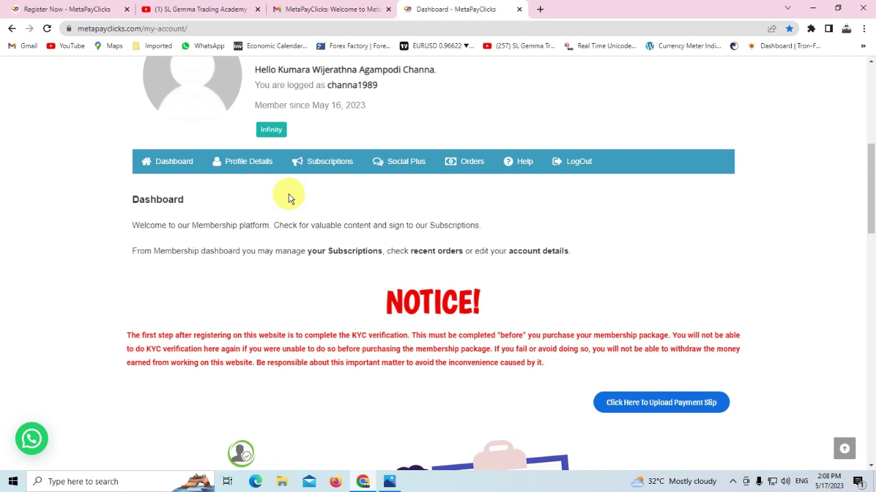
{"action": "left_click", "coordinate": [311, 166]}
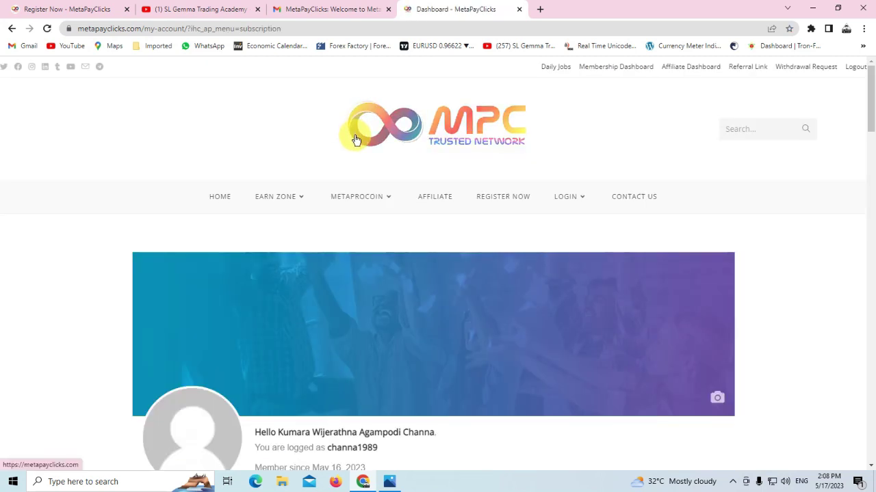
- Examine the prices and benefits of the Free, Primary and Professional membership plans
{"action": "scroll", "coordinate": [355, 140], "scroll_direction": "down", "scroll_amount": 5}
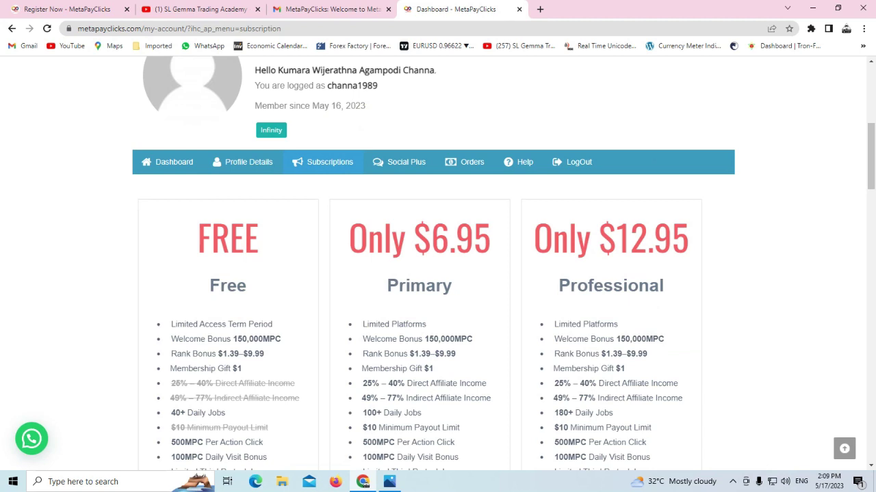
{"action": "left_click_drag", "start_coordinate": [872, 152], "coordinate": [870, 160]}
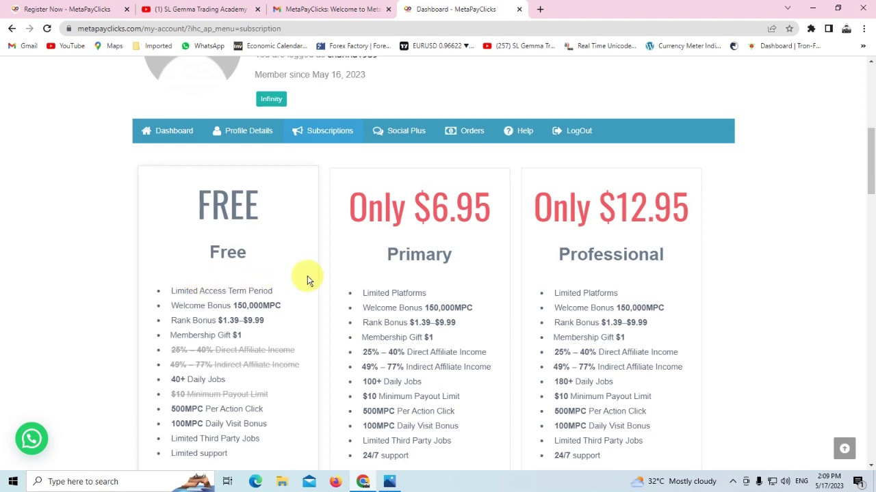
{"action": "mouse_move", "coordinate": [867, 173]}
{"action": "left_mouse_down"}
{"action": "mouse_move", "coordinate": [869, 204]}
{"action": "mouse_move", "coordinate": [863, 187]}
{"action": "left_mouse_up"}
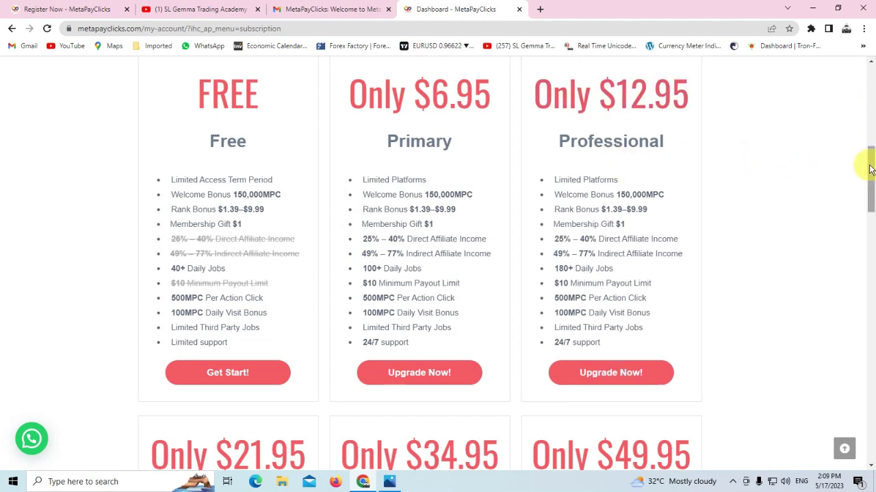
{"action": "mouse_move", "coordinate": [870, 169]}
{"action": "left_mouse_down"}
{"action": "mouse_move", "coordinate": [867, 162]}
{"action": "mouse_move", "coordinate": [868, 215]}
{"action": "mouse_move", "coordinate": [859, 158]}
{"action": "left_mouse_up"}
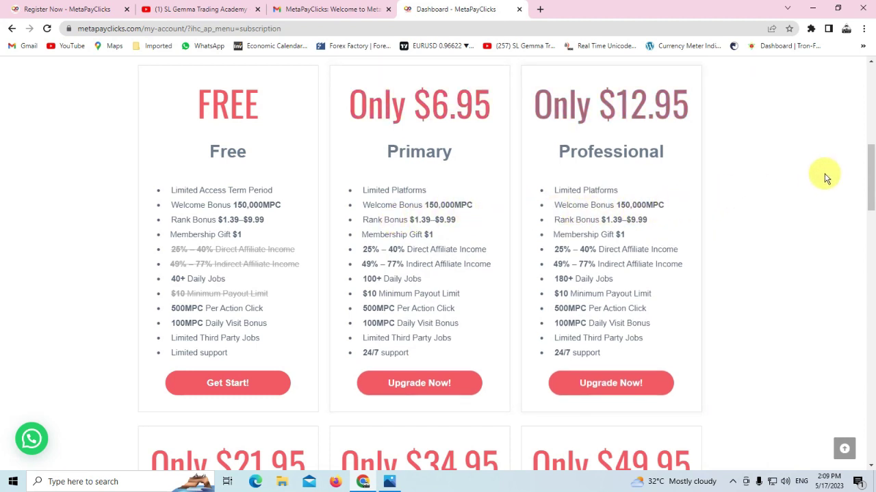
- Examine the Business, Ultimate and Infinity plans, compare them with the cheaper plans and check the account's own membership level
{"action": "left_click_drag", "start_coordinate": [870, 171], "coordinate": [834, 232]}
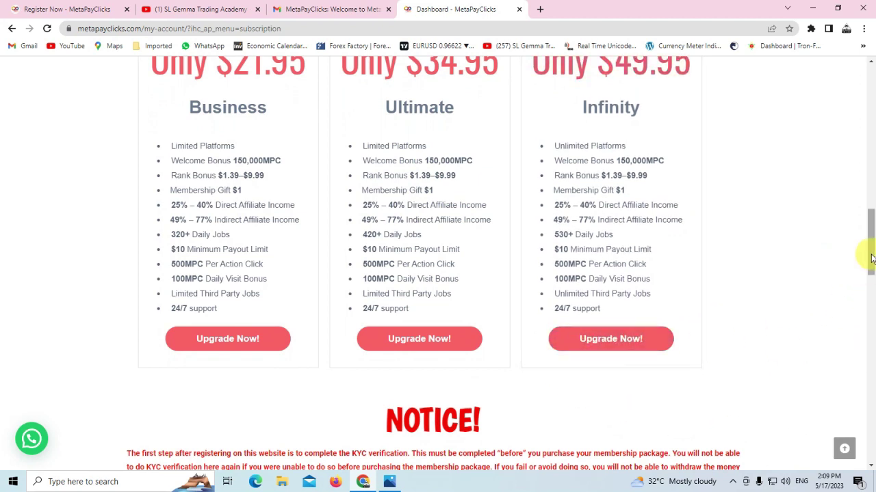
{"action": "left_click_drag", "start_coordinate": [871, 258], "coordinate": [871, 159]}
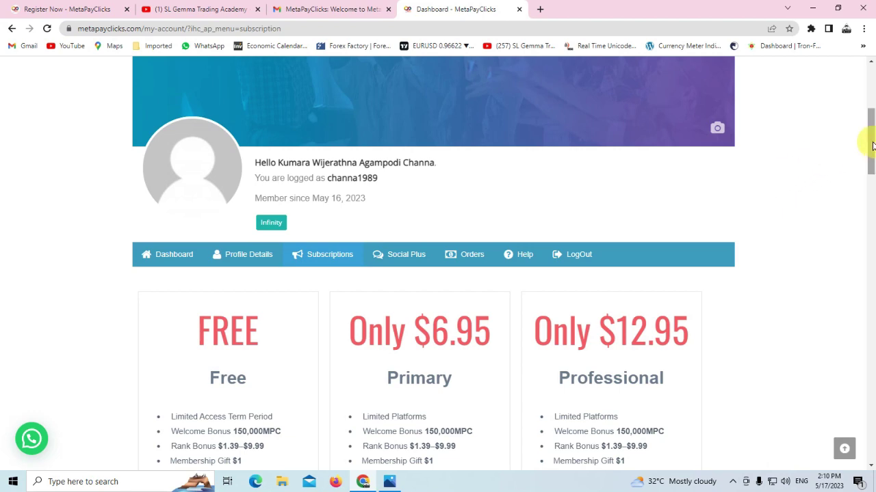
{"action": "left_click_drag", "start_coordinate": [871, 145], "coordinate": [870, 210]}
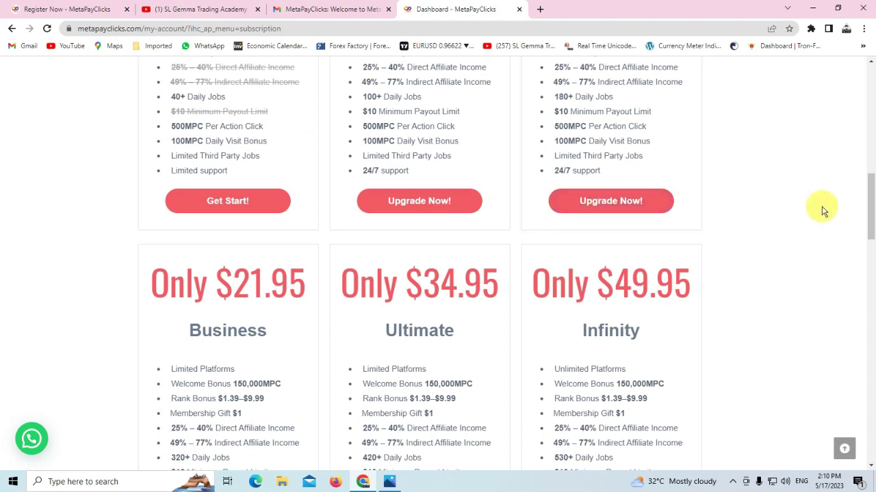
{"action": "left_click_drag", "start_coordinate": [872, 209], "coordinate": [861, 179]}
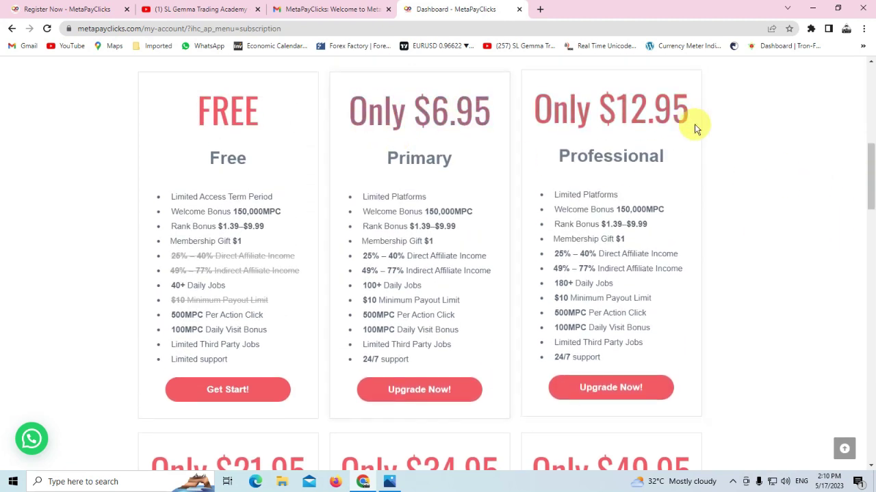
{"action": "left_click_drag", "start_coordinate": [870, 171], "coordinate": [870, 153]}
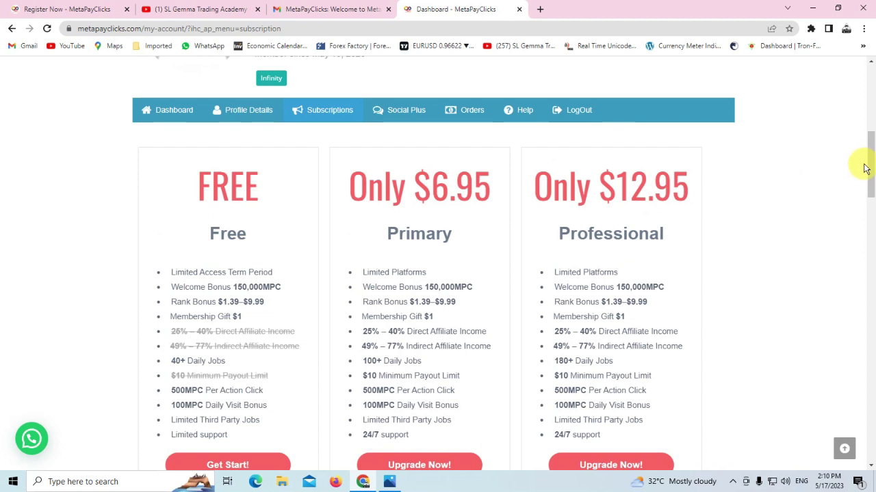
{"action": "left_click_drag", "start_coordinate": [870, 164], "coordinate": [870, 171]}
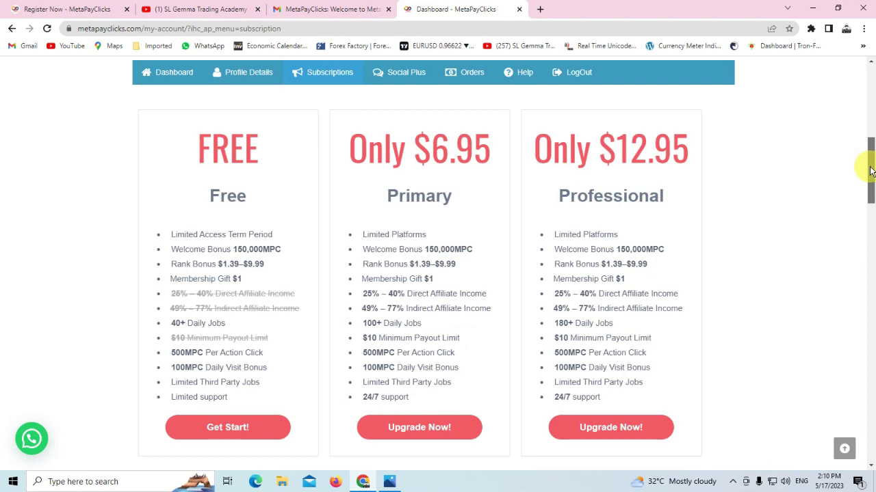
{"action": "left_click_drag", "start_coordinate": [869, 171], "coordinate": [836, 139]}
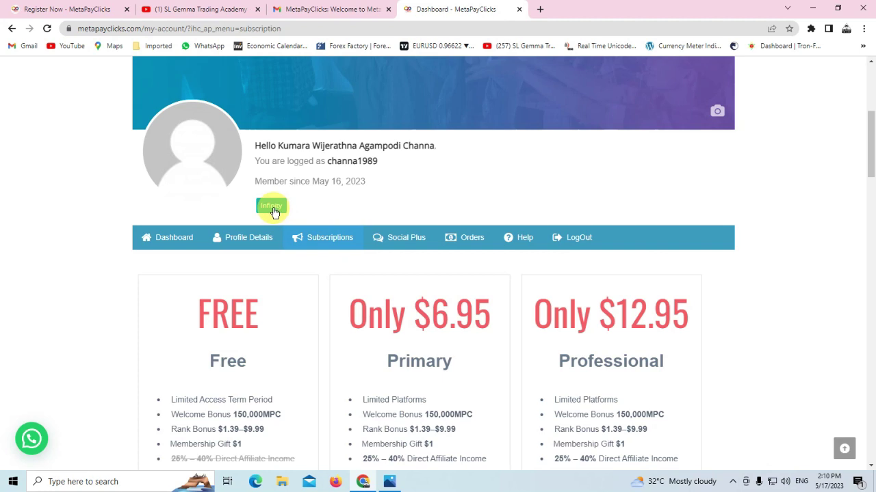
- Look over the earning categories listed in the site's Earn Zone
{"action": "scroll", "coordinate": [432, 182], "scroll_direction": "up", "scroll_amount": 4}
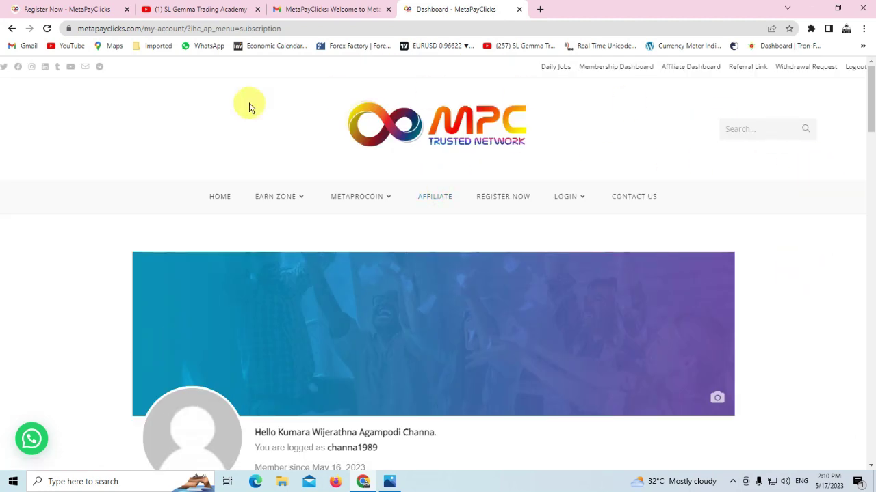
{"action": "mouse_move", "coordinate": [261, 192]}
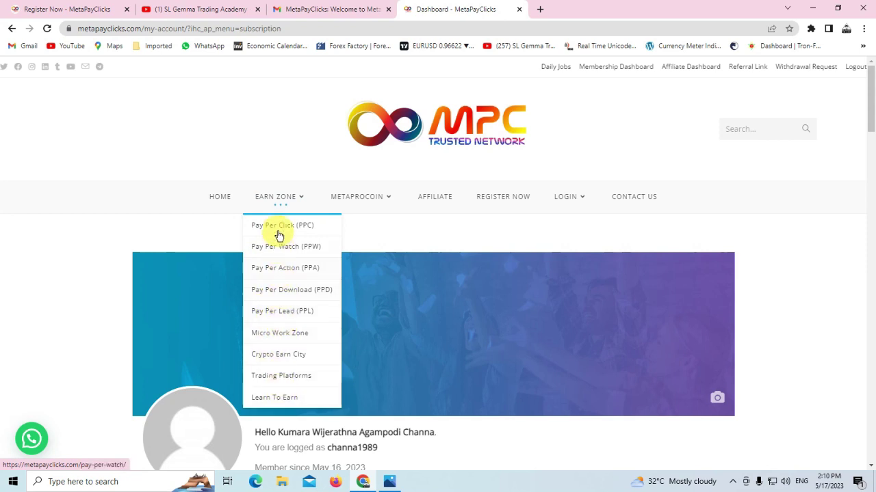
{"action": "scroll", "coordinate": [400, 229], "scroll_direction": "down", "scroll_amount": 5}
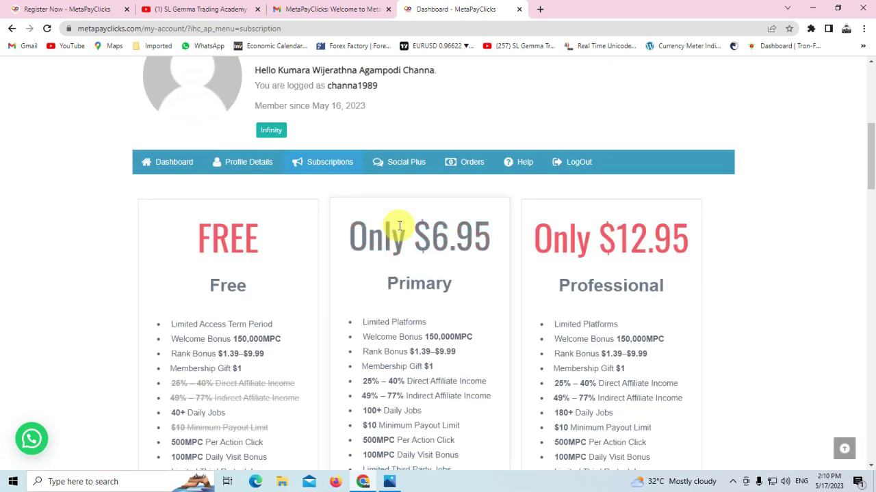
- Return to the account dashboard overview and open the Daily Tasks page from its jobs section
{"action": "left_click", "coordinate": [156, 158]}
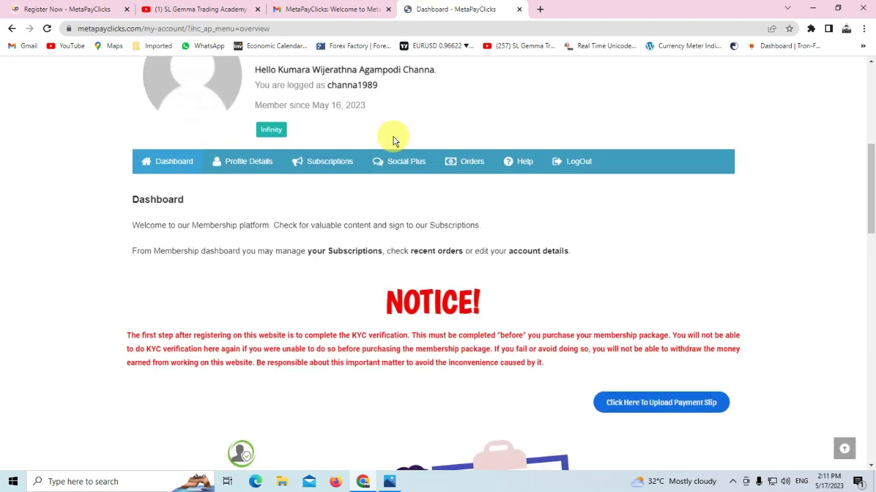
{"action": "scroll", "coordinate": [394, 140], "scroll_direction": "down", "scroll_amount": 5}
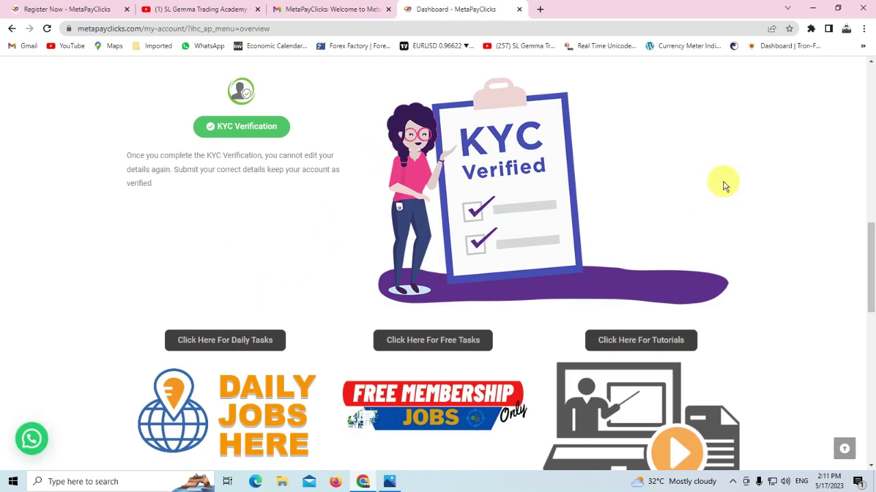
{"action": "left_click_drag", "start_coordinate": [870, 245], "coordinate": [856, 289]}
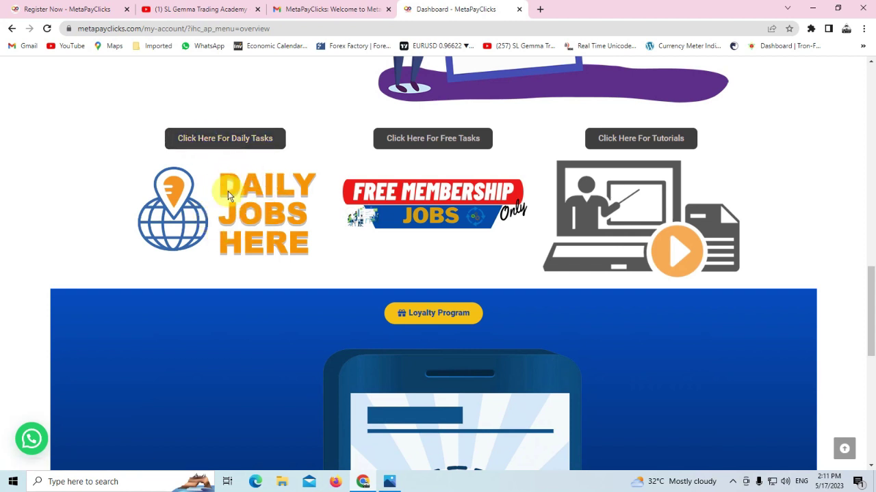
{"action": "left_click", "coordinate": [236, 138]}
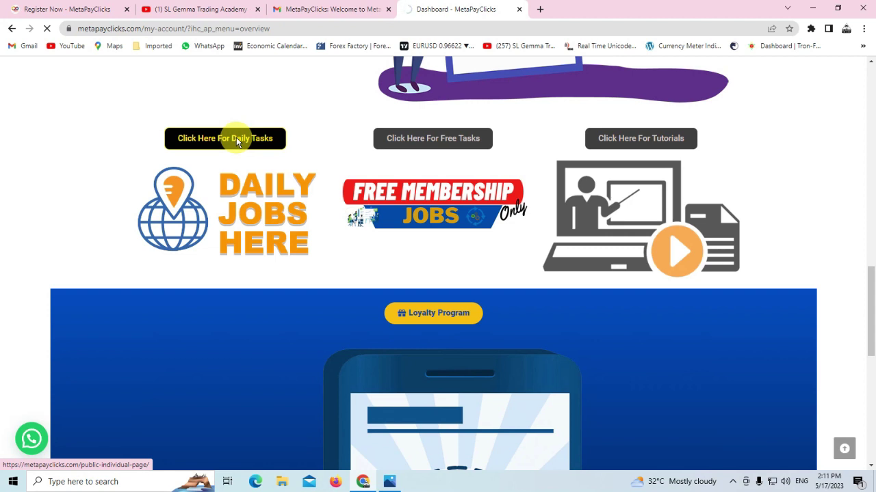
- Open the Pay Per Watch job box from the daily jobs and continue to its video-watching page
{"action": "scroll", "coordinate": [360, 203], "scroll_direction": "down", "scroll_amount": 5}
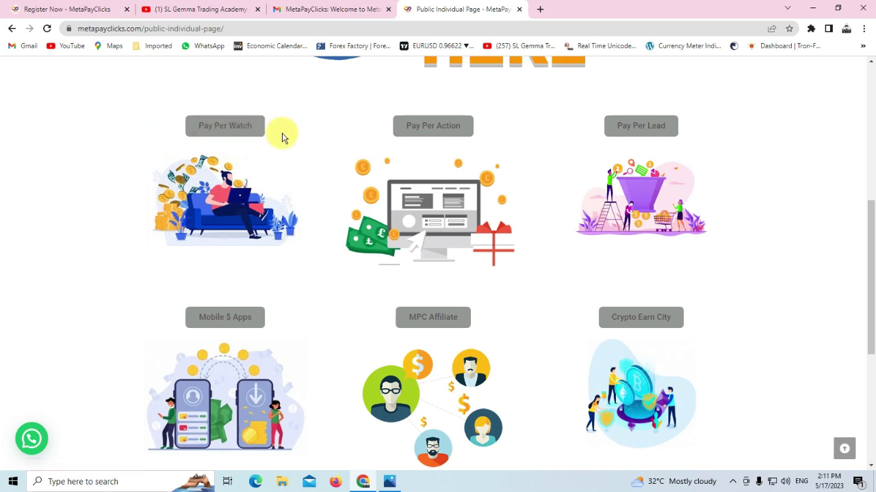
{"action": "left_click", "coordinate": [222, 130]}
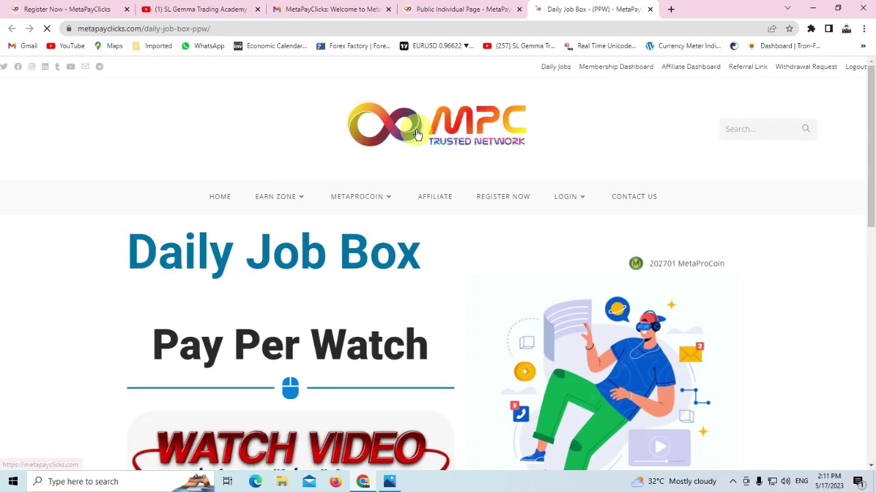
{"action": "scroll", "coordinate": [433, 170], "scroll_direction": "down", "scroll_amount": 5}
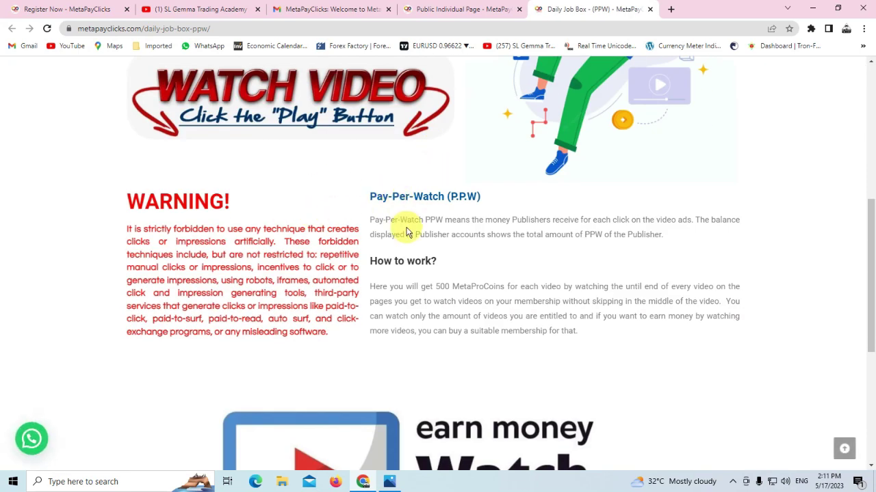
{"action": "scroll", "coordinate": [547, 190], "scroll_direction": "down", "scroll_amount": 4}
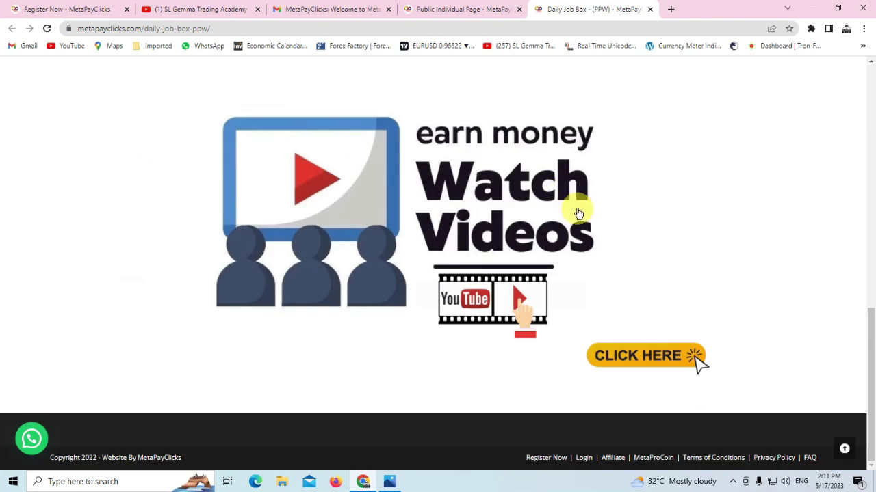
{"action": "left_click", "coordinate": [633, 357]}
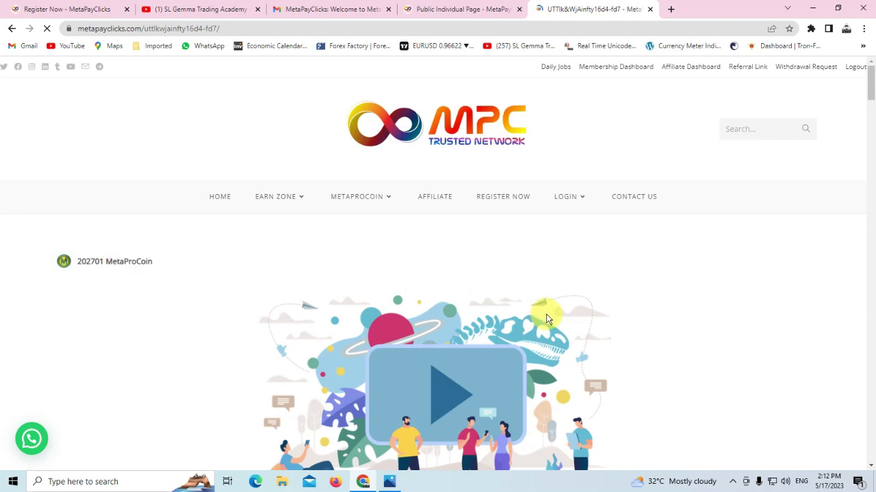
- Examine the Pay-Per-Watch instructions, the warning, the MetaProCoin balance and the first videos on the page
{"action": "scroll", "coordinate": [546, 318], "scroll_direction": "down", "scroll_amount": 5}
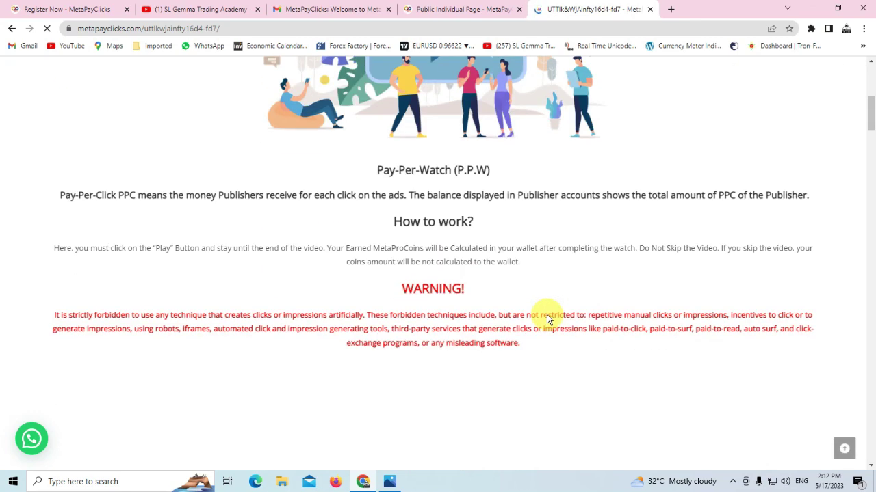
{"action": "scroll", "coordinate": [546, 319], "scroll_direction": "up", "scroll_amount": 5}
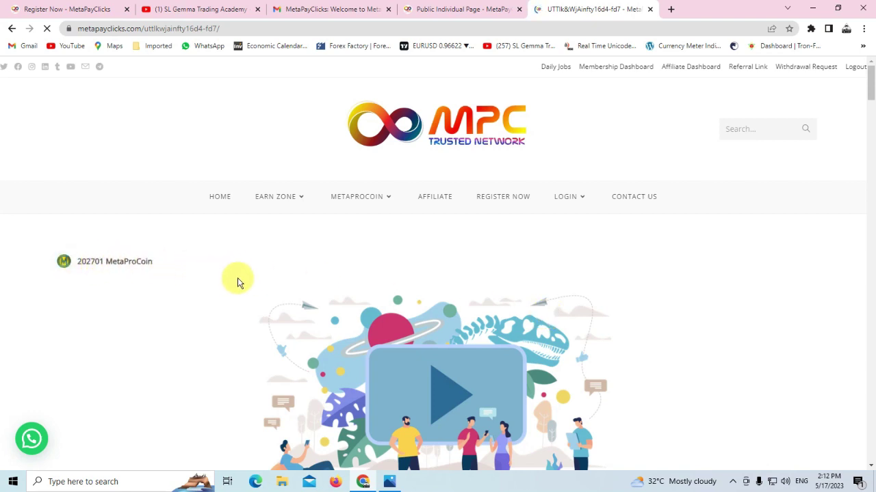
{"action": "scroll", "coordinate": [342, 307], "scroll_direction": "down", "scroll_amount": 5}
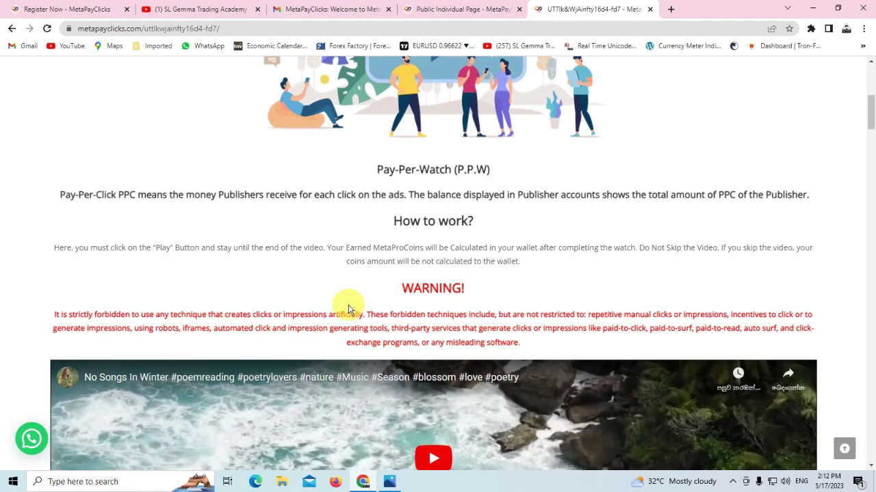
{"action": "scroll", "coordinate": [348, 308], "scroll_direction": "down", "scroll_amount": 5}
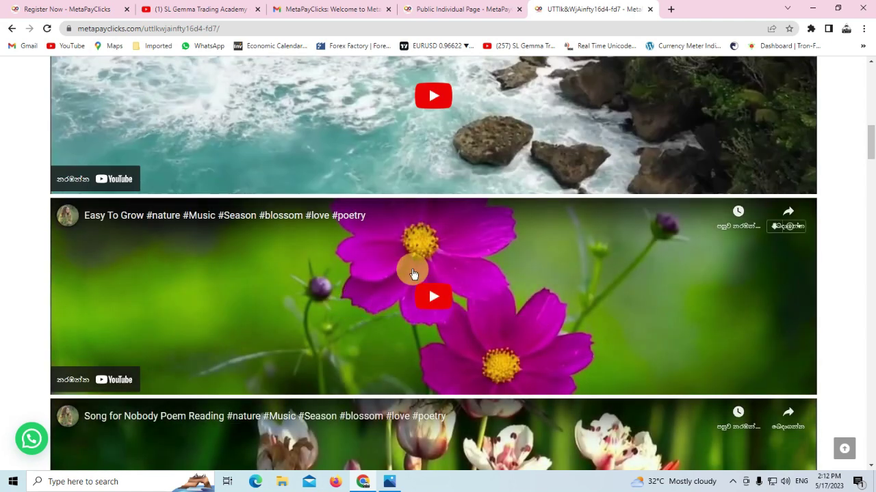
{"action": "scroll", "coordinate": [415, 273], "scroll_direction": "up", "scroll_amount": 5}
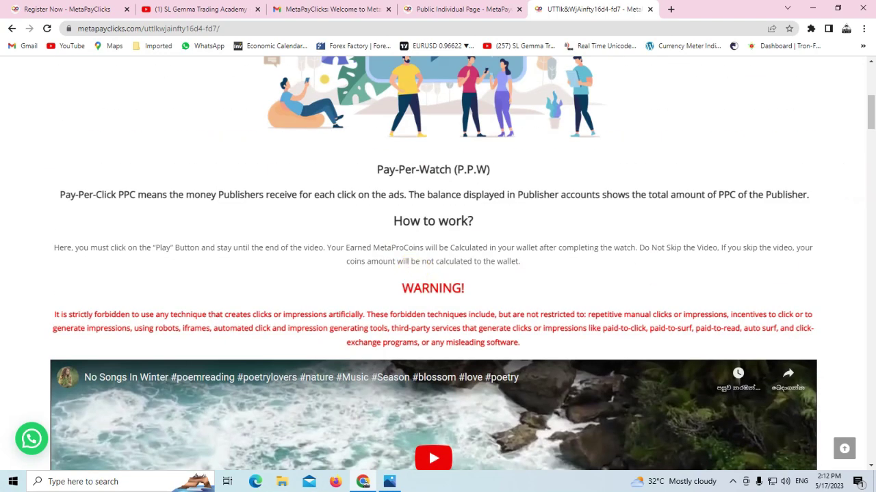
- Look through the whole list of paid videos to its end and return to the start of the page
{"action": "left_click_drag", "start_coordinate": [869, 114], "coordinate": [870, 150]}
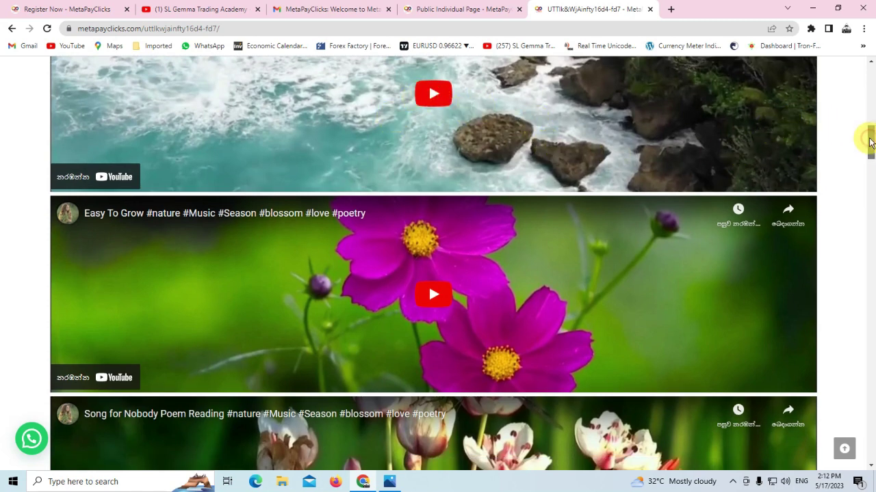
{"action": "left_click_drag", "start_coordinate": [870, 143], "coordinate": [854, 445]}
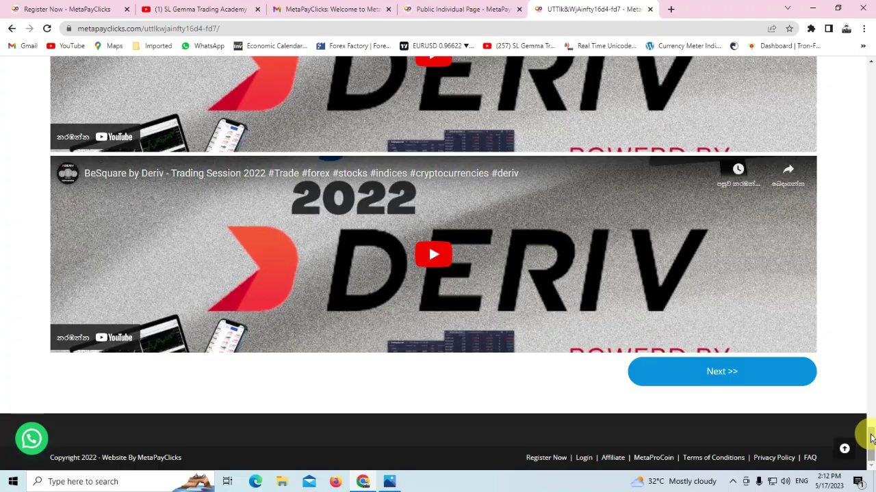
{"action": "left_click_drag", "start_coordinate": [871, 438], "coordinate": [830, 121]}
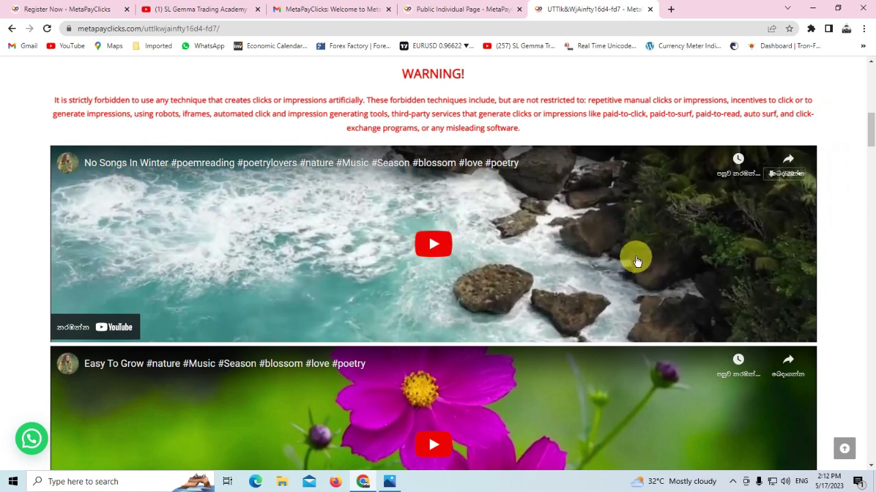
{"action": "scroll", "coordinate": [636, 261], "scroll_direction": "up", "scroll_amount": 5}
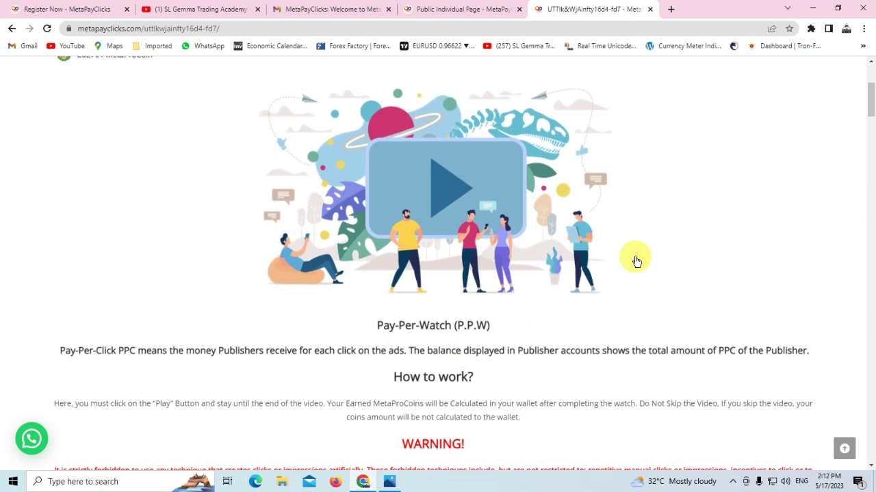
{"action": "scroll", "coordinate": [633, 260], "scroll_direction": "up", "scroll_amount": 3}
{"action": "mouse_move", "coordinate": [251, 213]}
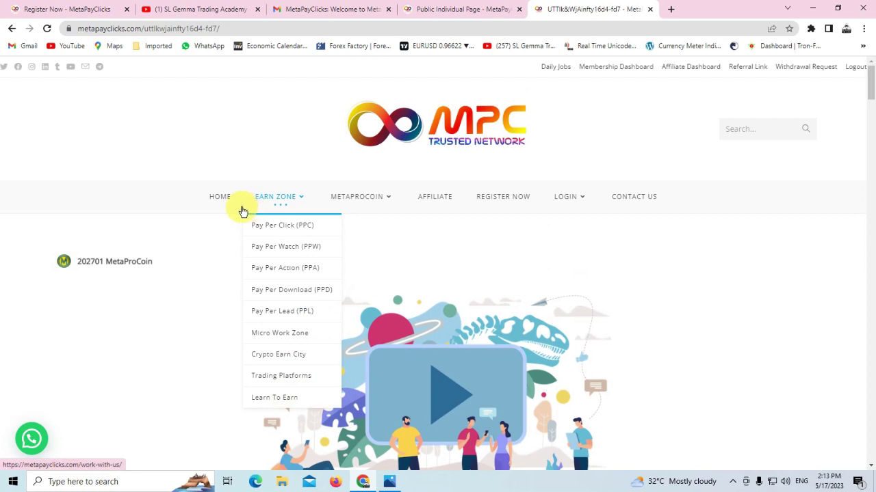